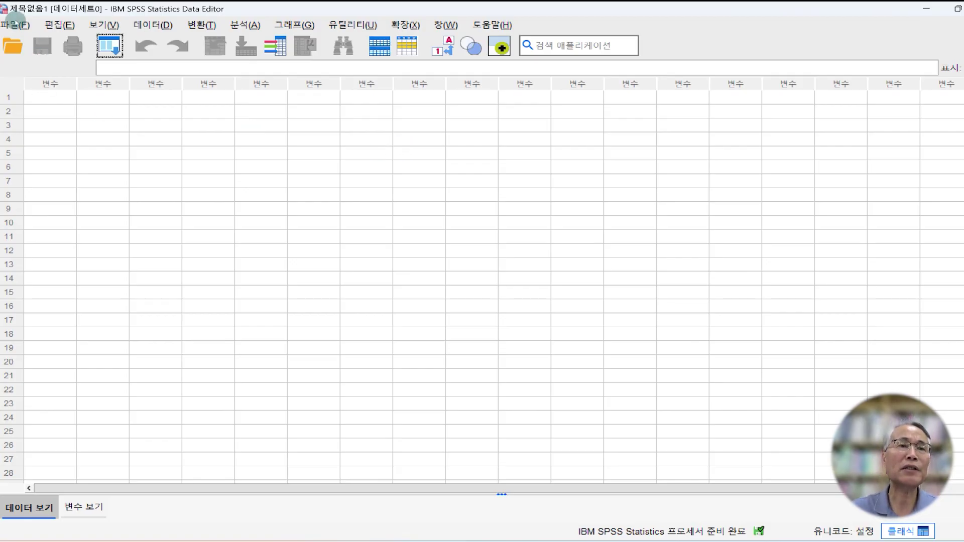
Open the data file 제8장 조절된 매개효과검증 데이터(연속형 조절변수).sav from the 제8장 folder.
click(20, 26)
mouse_move(39, 59)
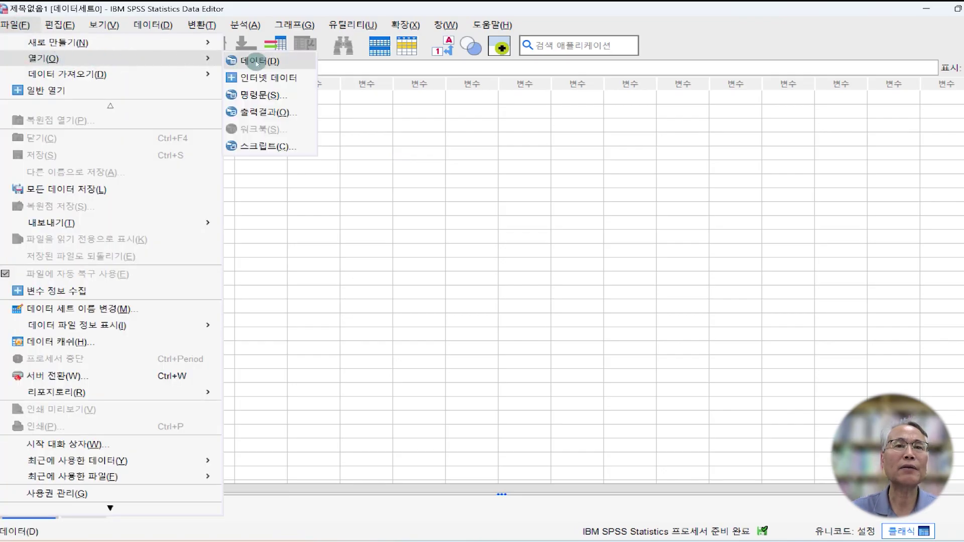
click(257, 60)
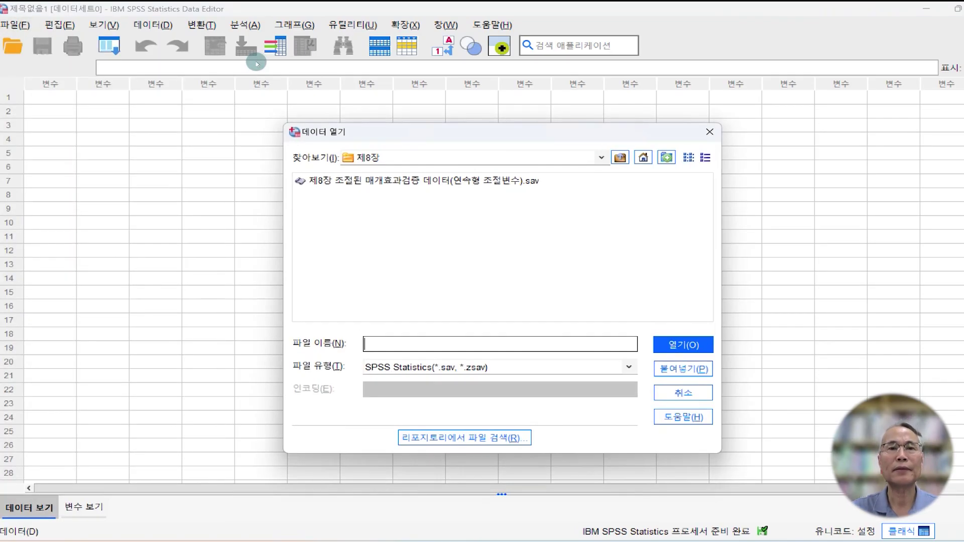
click(367, 182)
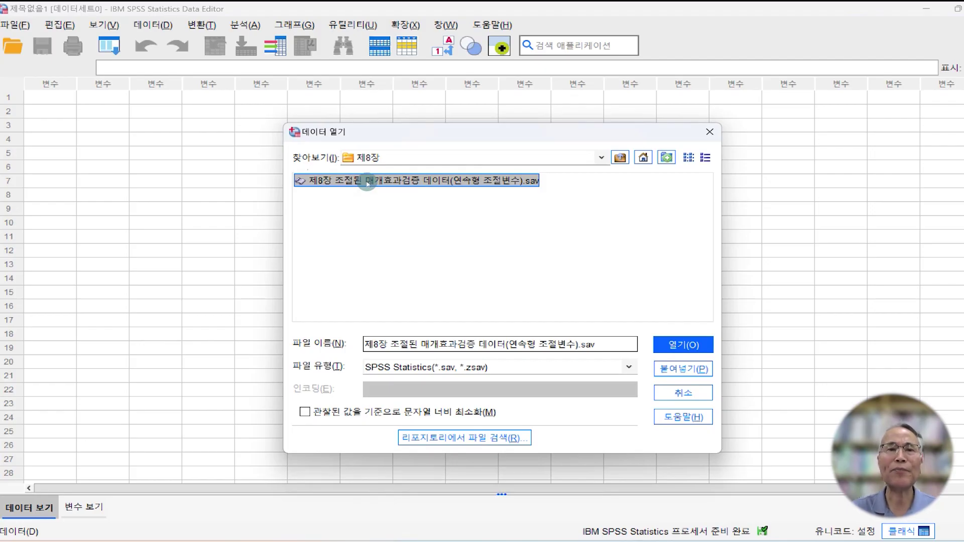
click(683, 345)
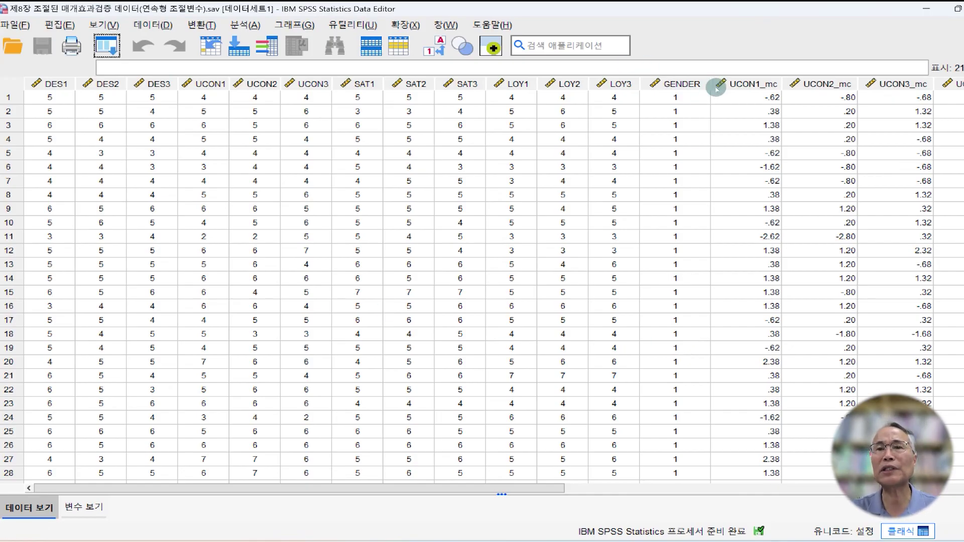
Examine the mean-centered columns UCON1_mc to UCON3_mc and the original UCON1 to UCON3 columns.
click(734, 84)
click(821, 83)
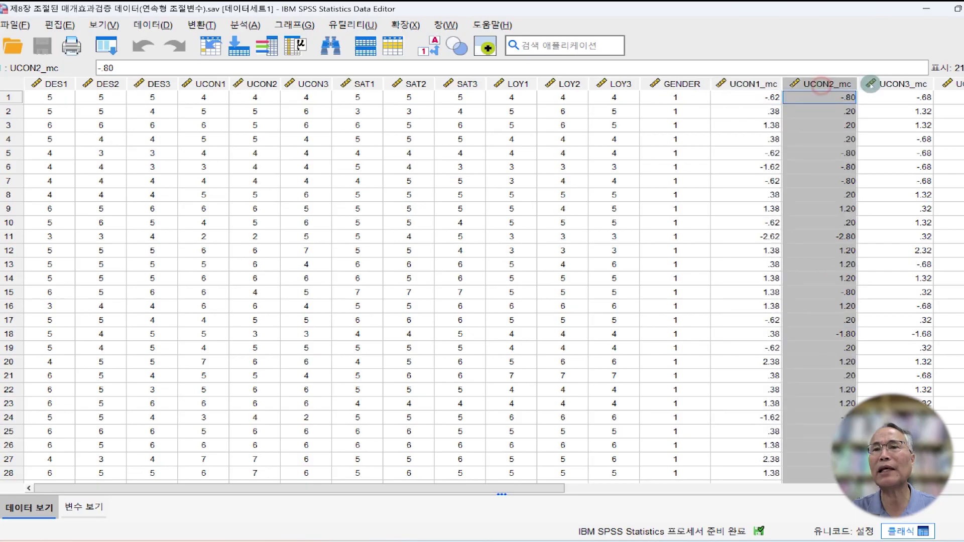
click(904, 83)
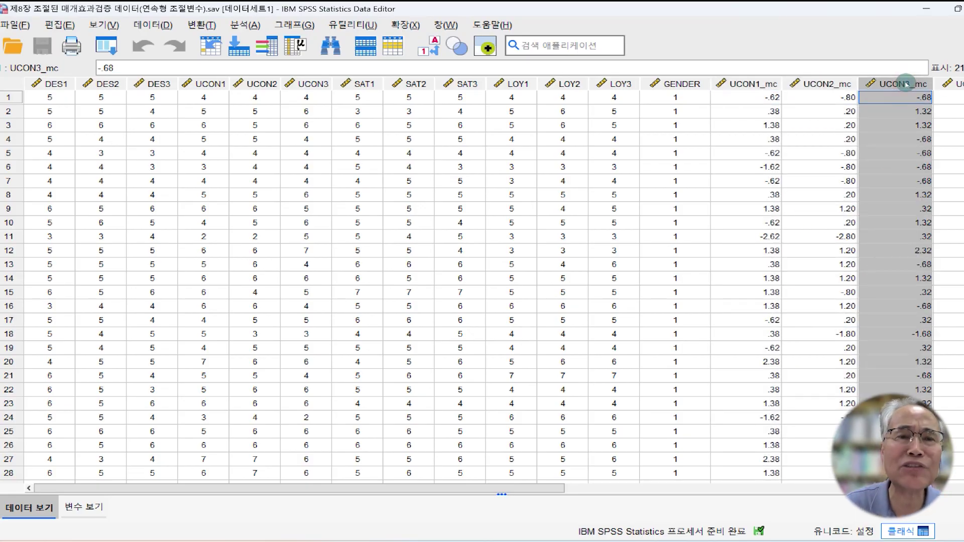
click(293, 151)
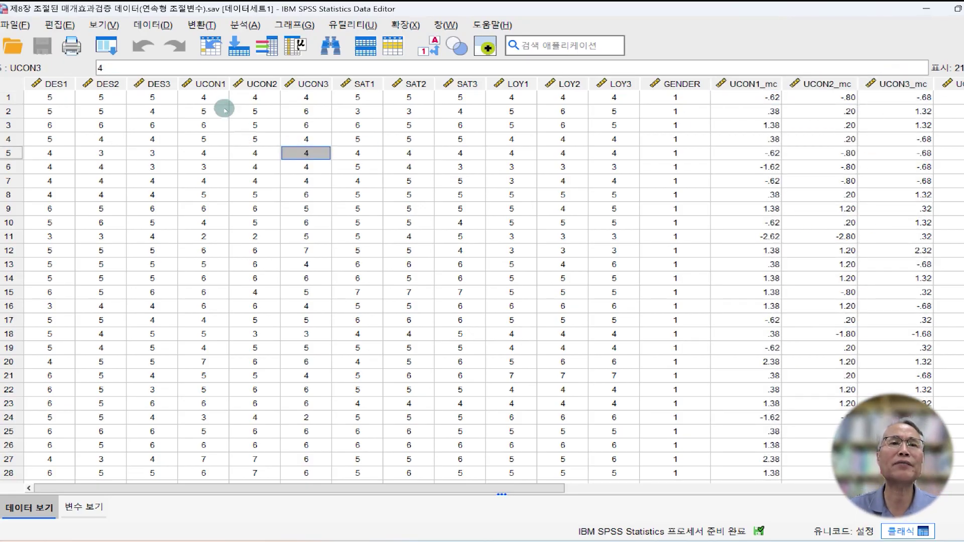
click(211, 82)
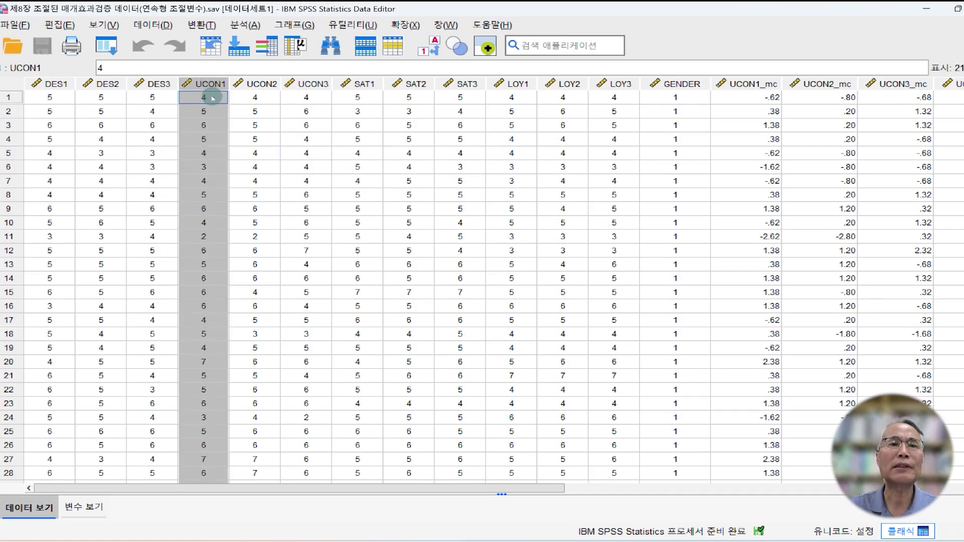
click(213, 98)
click(256, 98)
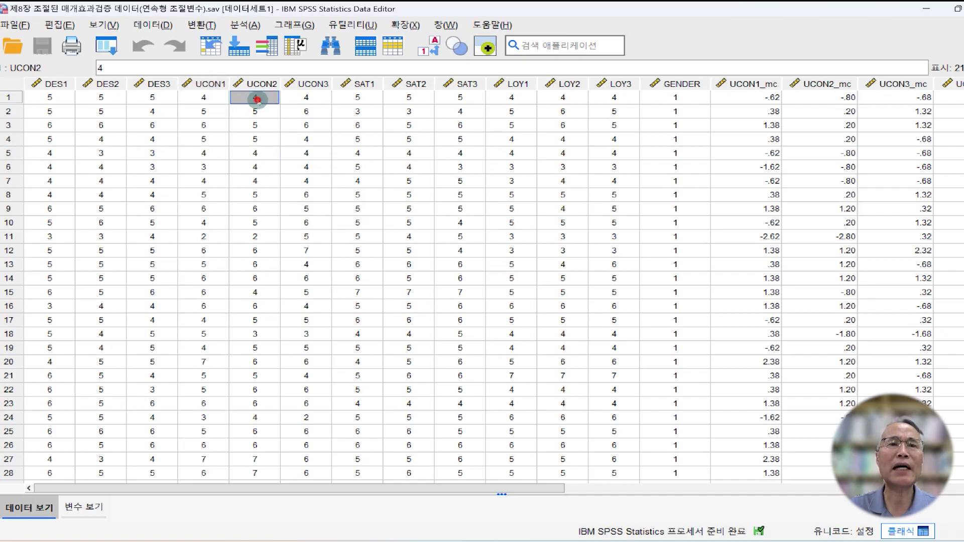
click(312, 98)
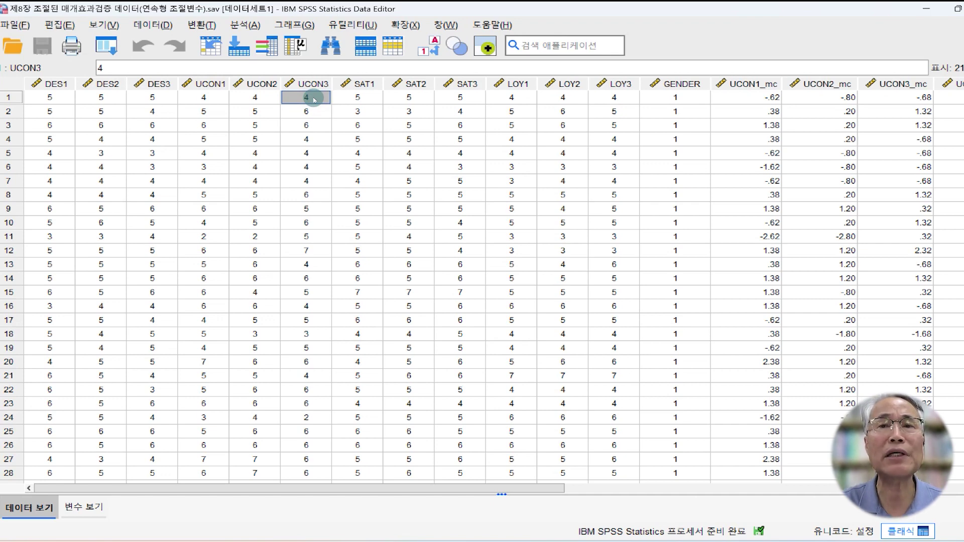
Look through the first case's values from UCON3 across to the composite variable LOY.
key(Right)
key(Right)
key(Right)
key(Right)
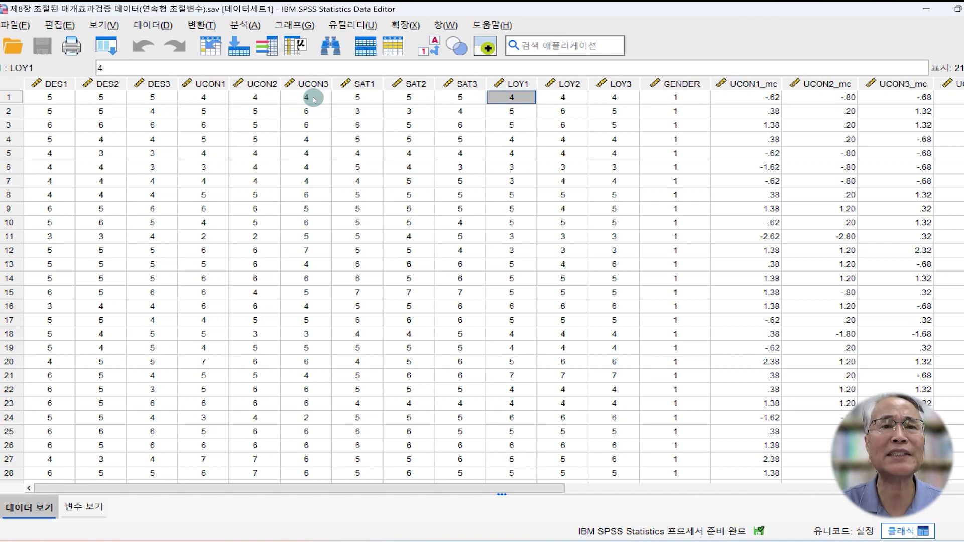
key(Right)
key(Right)
key(Right)
key(Right)
key(Right)
key(Right)
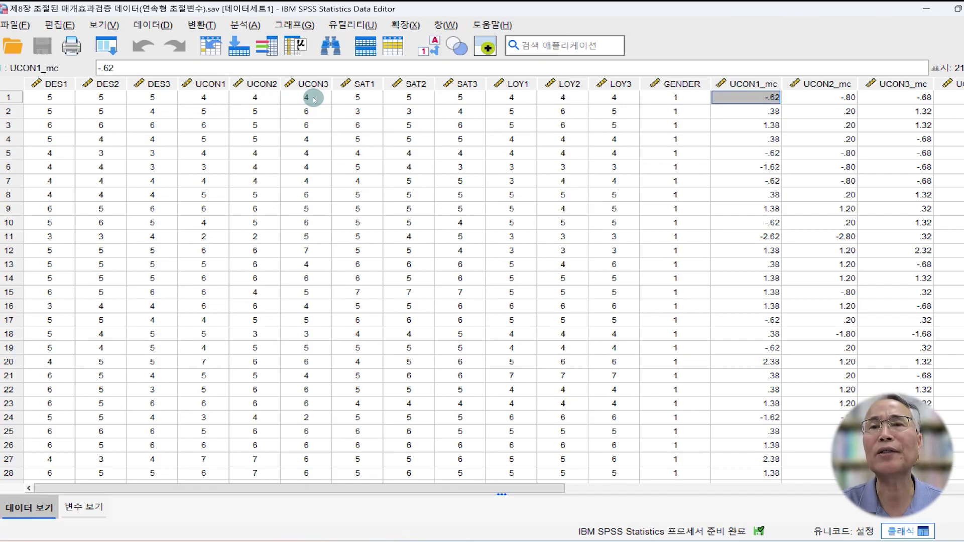
key(Right)
key(Right)
key(Right)
key(Right)
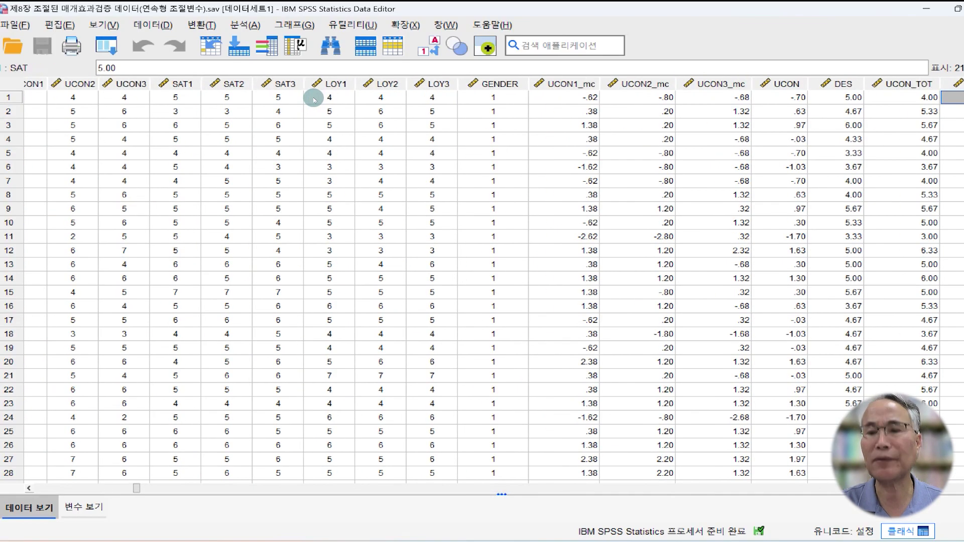
key(Right)
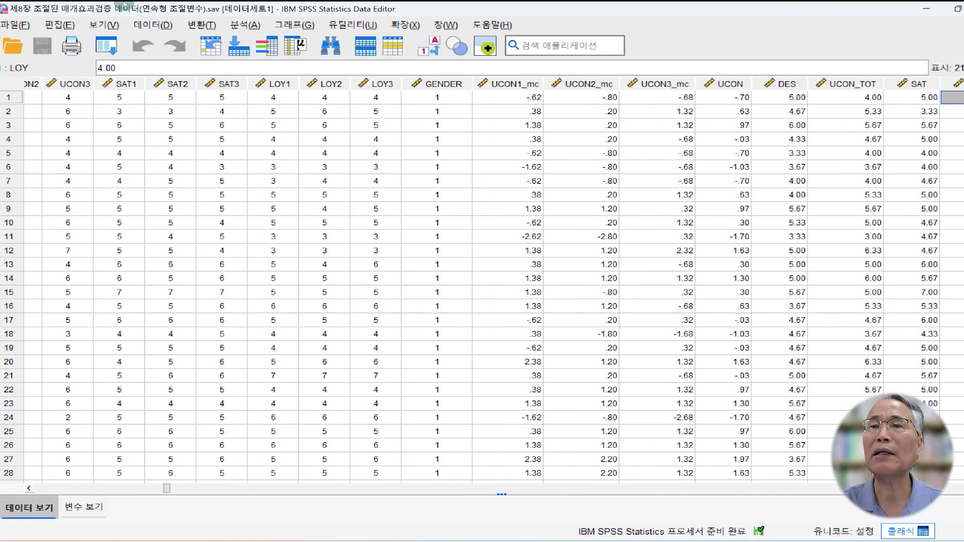
Examine the values of the UCON_TOT column.
click(852, 83)
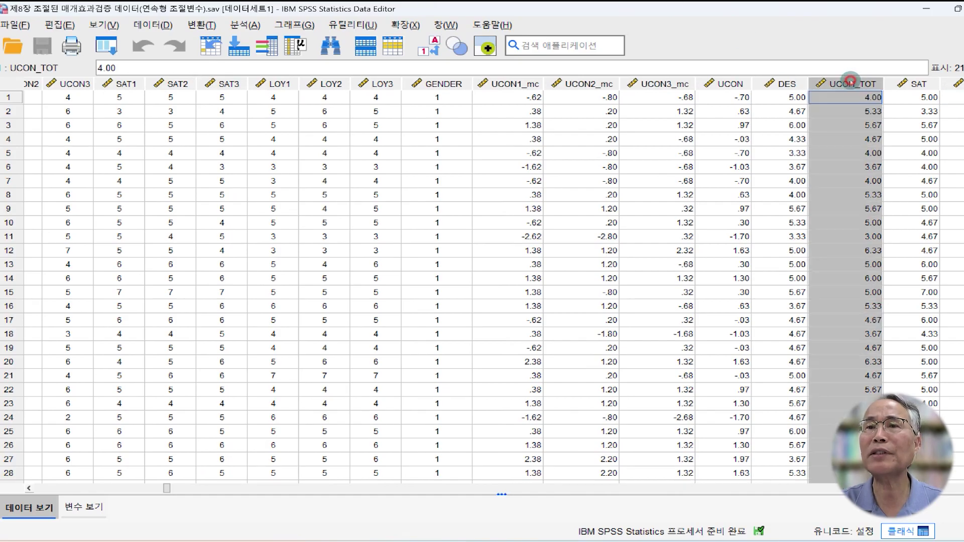
click(856, 100)
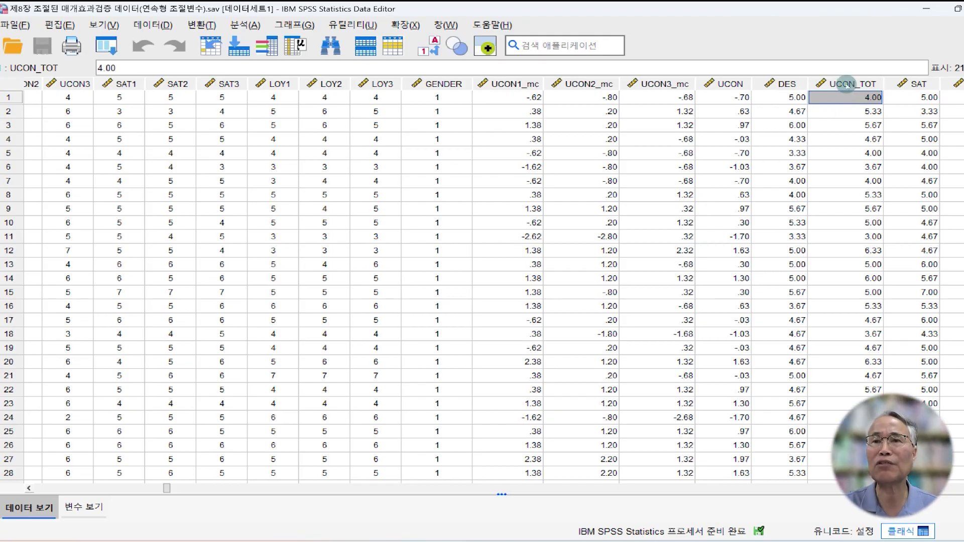
click(847, 85)
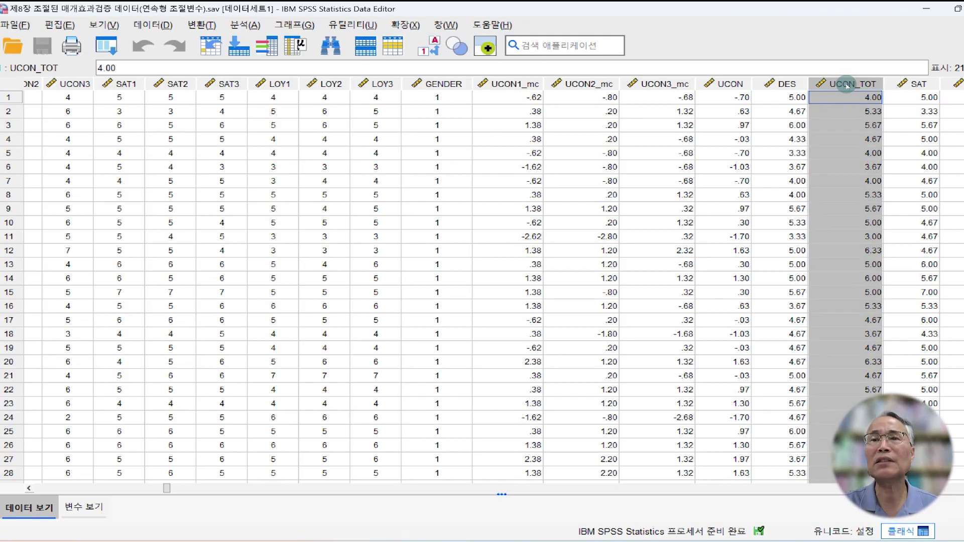
click(843, 98)
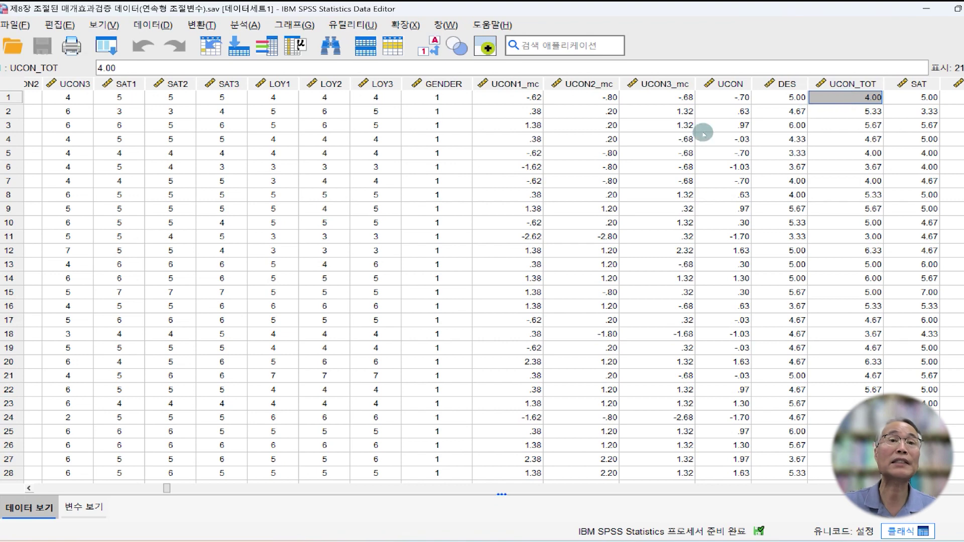
Set up a descriptive statistics analysis (기술통계) with UCON_TOT as the only variable.
click(250, 24)
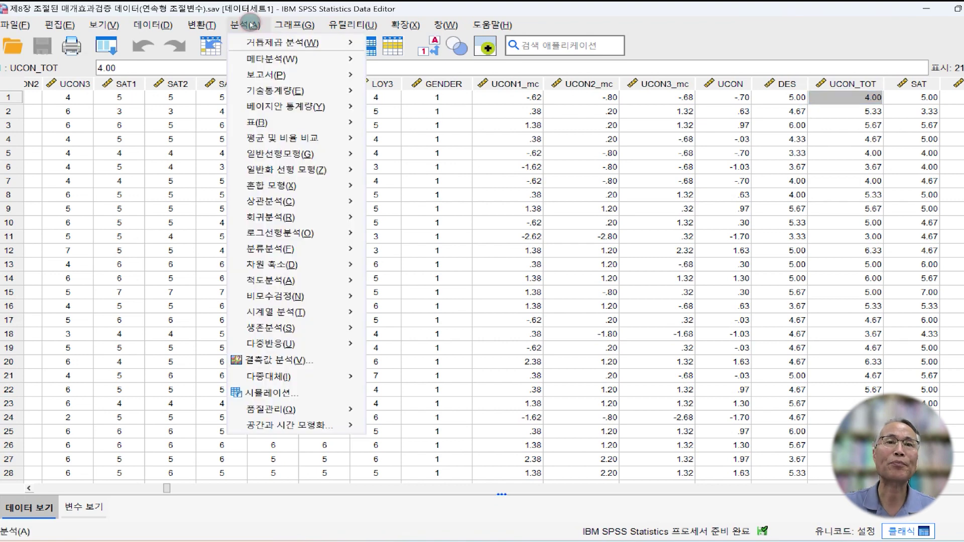
mouse_move(265, 94)
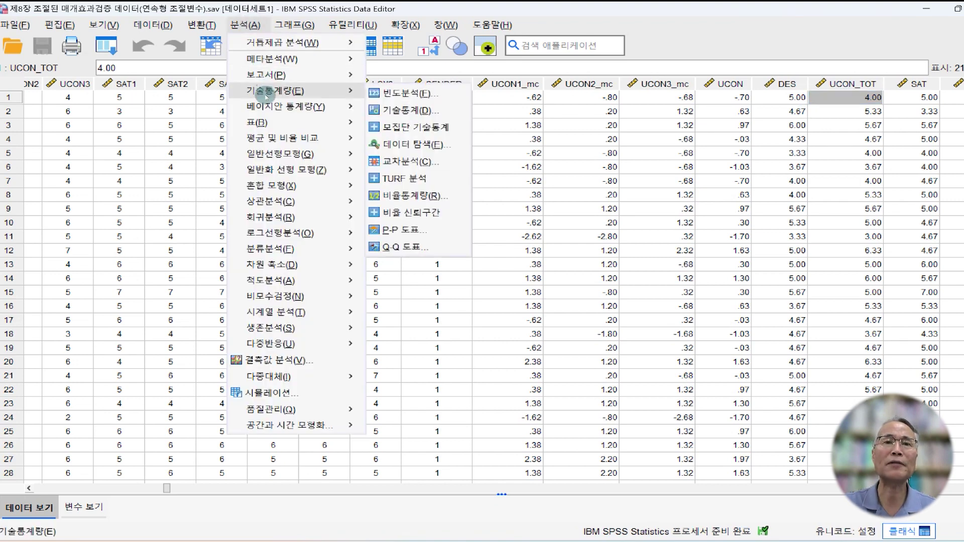
click(398, 111)
drag(440, 245, 436, 300)
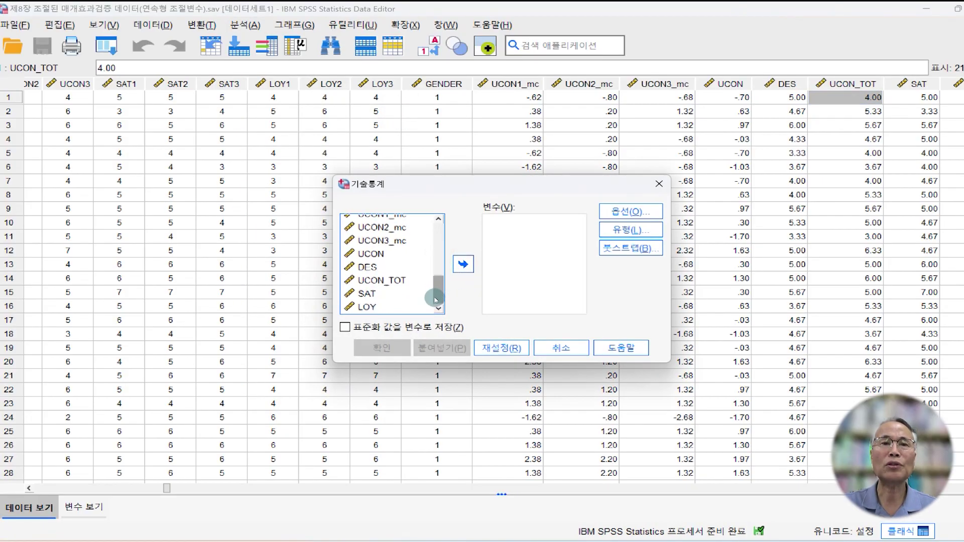
click(380, 280)
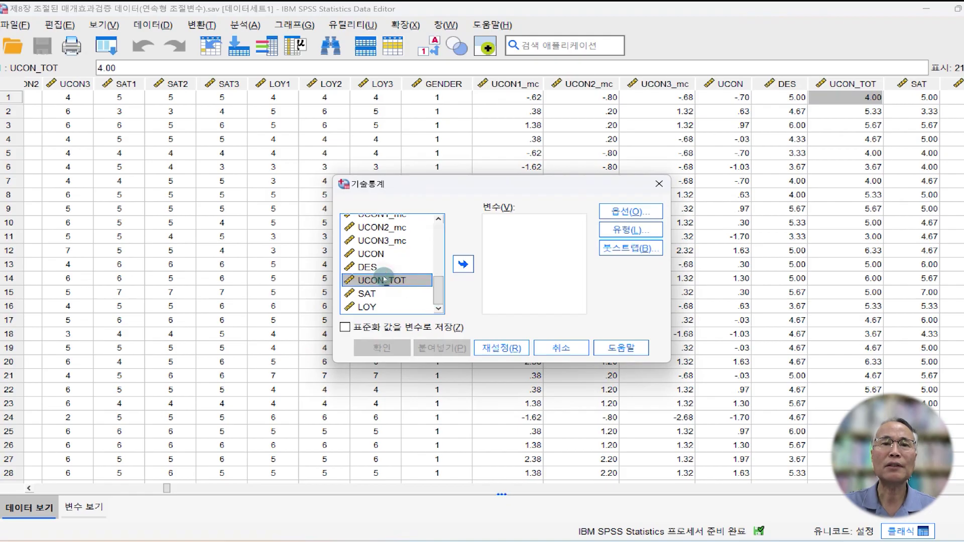
click(464, 265)
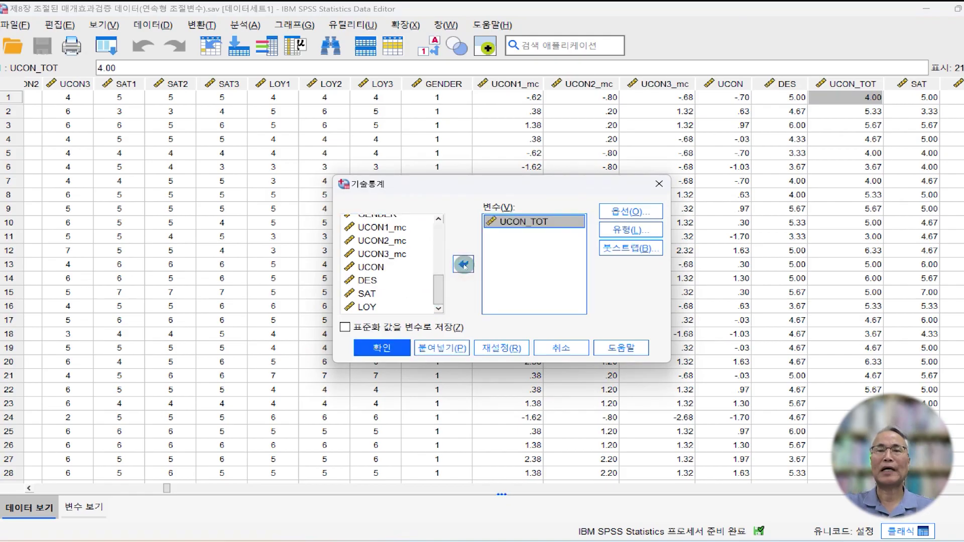
Exclude mean, minimum and maximum from the descriptives options, leaving only standard deviation (표준편차), and run the analysis.
click(627, 215)
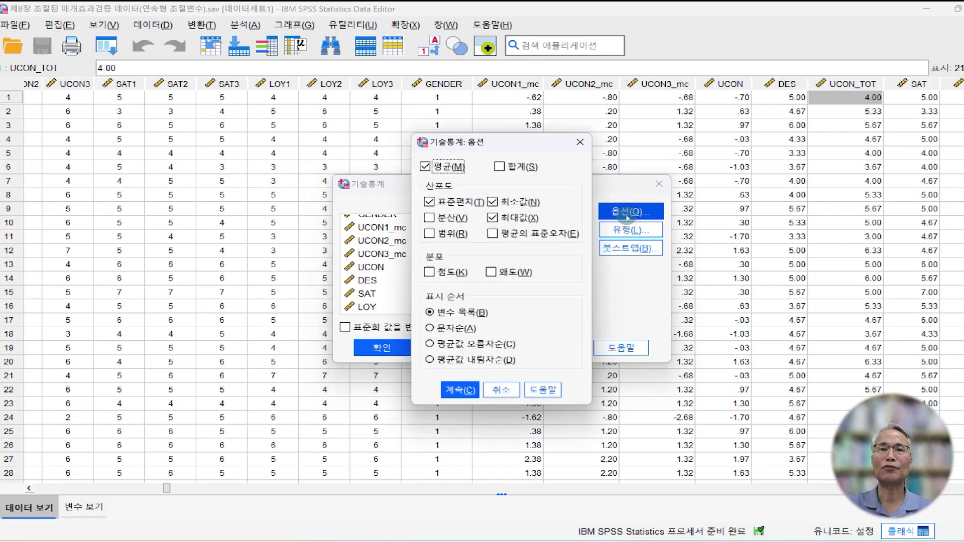
click(425, 168)
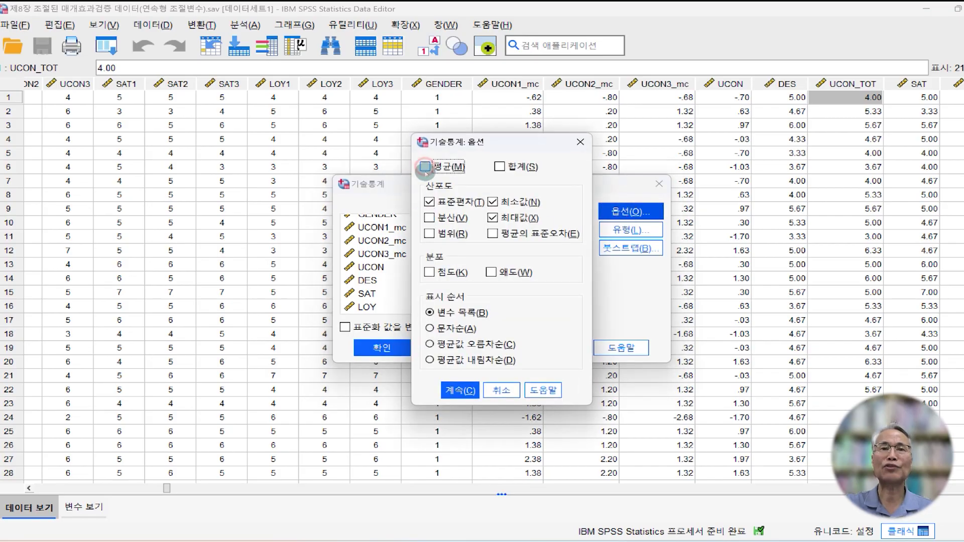
click(493, 201)
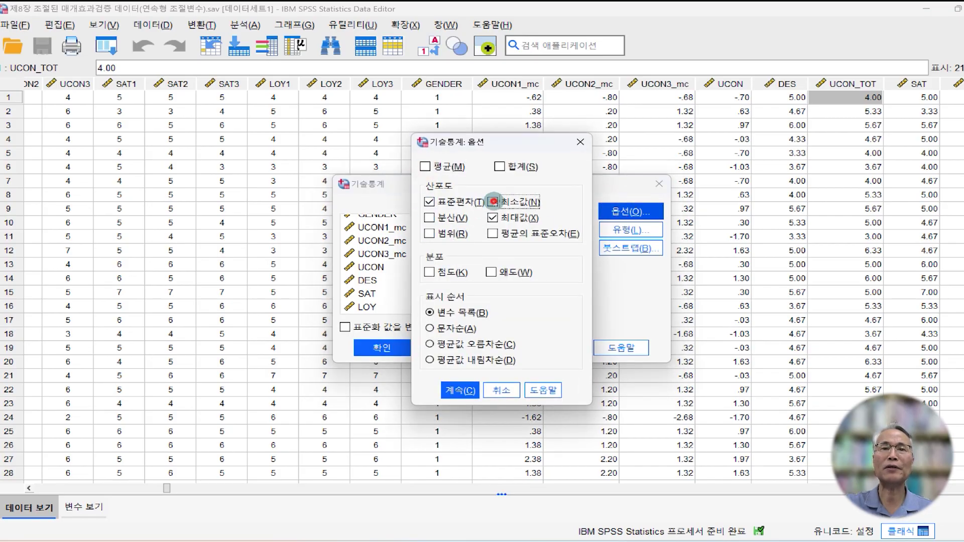
click(492, 218)
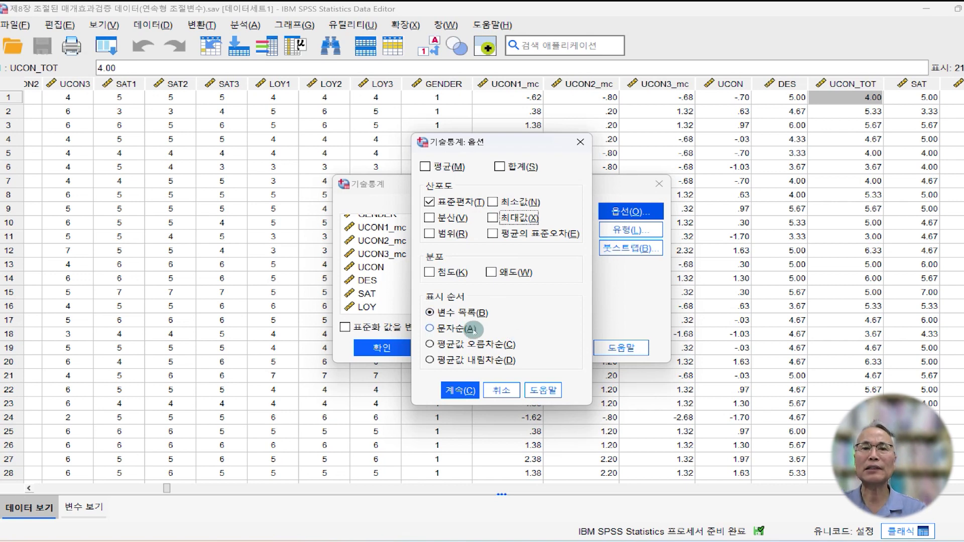
click(457, 390)
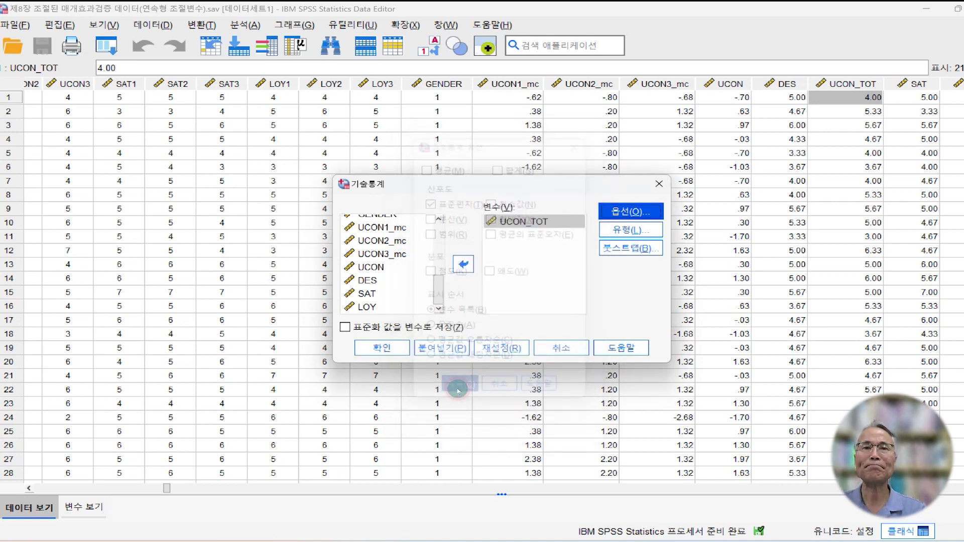
click(393, 353)
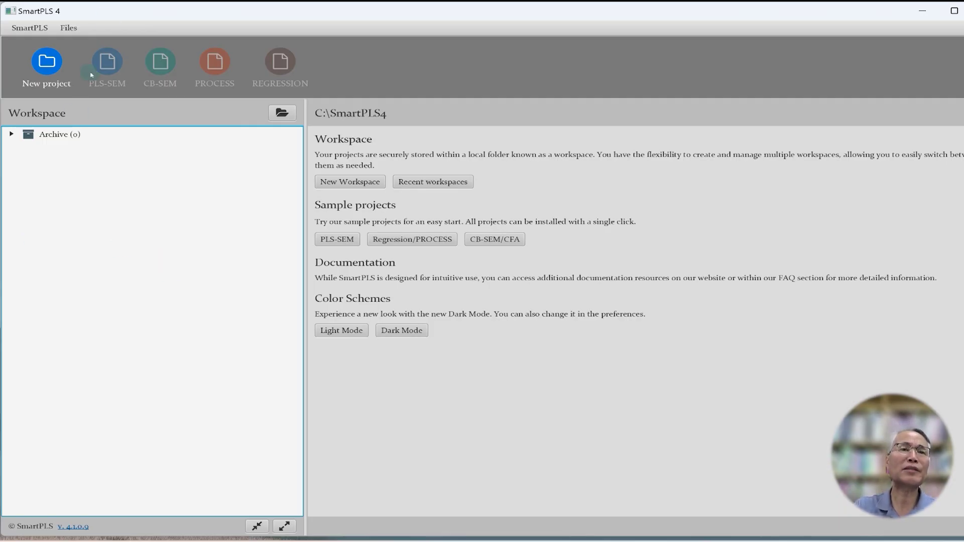
In SmartPLS 4, import the project backup 스마트폰 프로젝트(연속형 조절변수)_조절된 매개효과분석2 from the 제8장 folder, keeping its name.
click(70, 28)
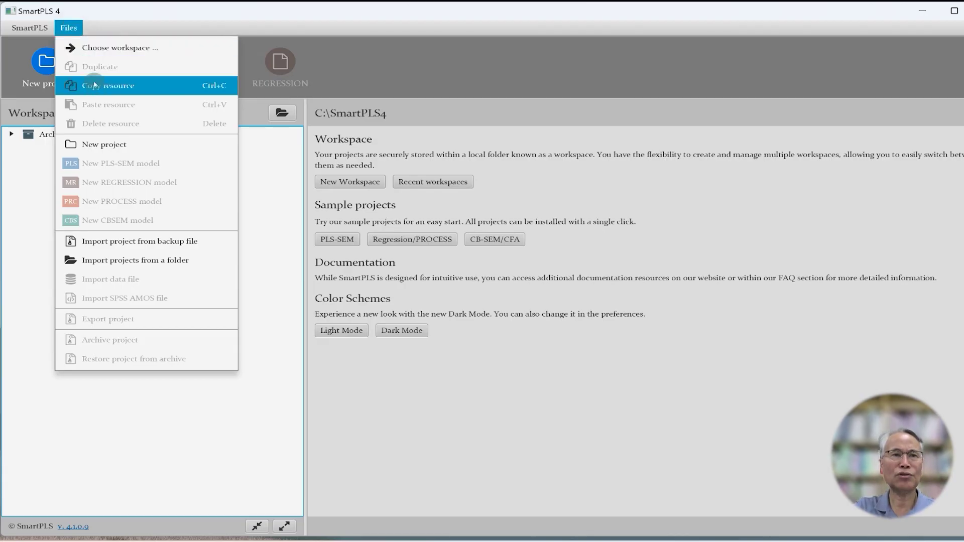
click(129, 247)
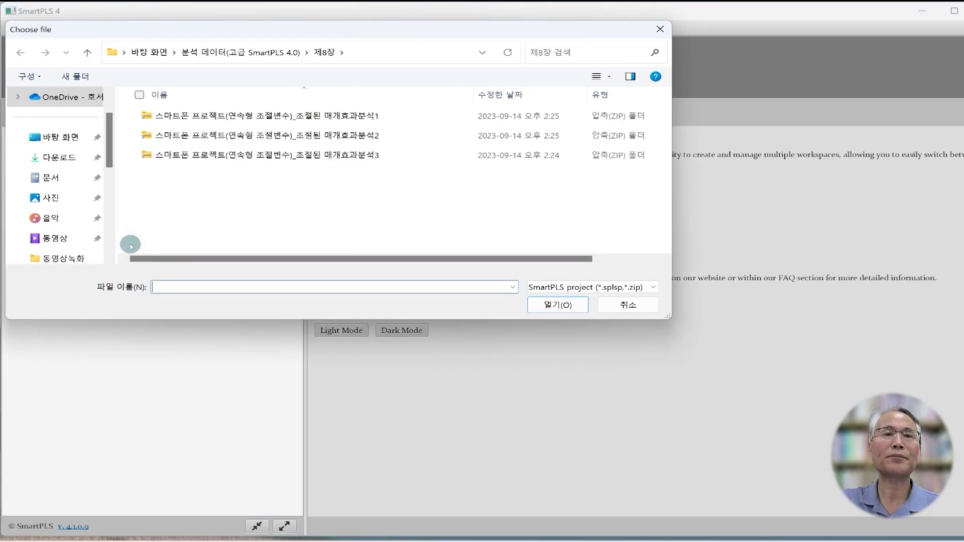
click(269, 138)
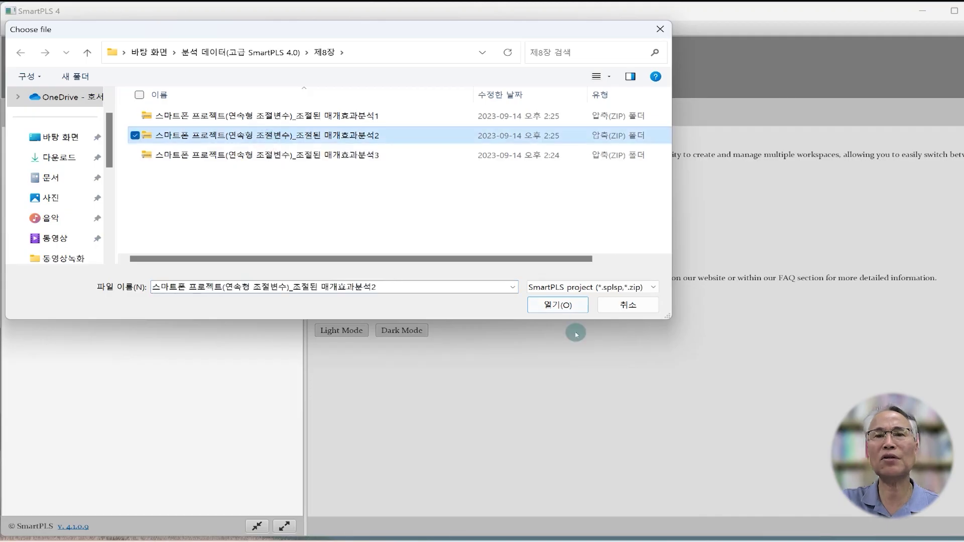
click(559, 305)
click(559, 305)
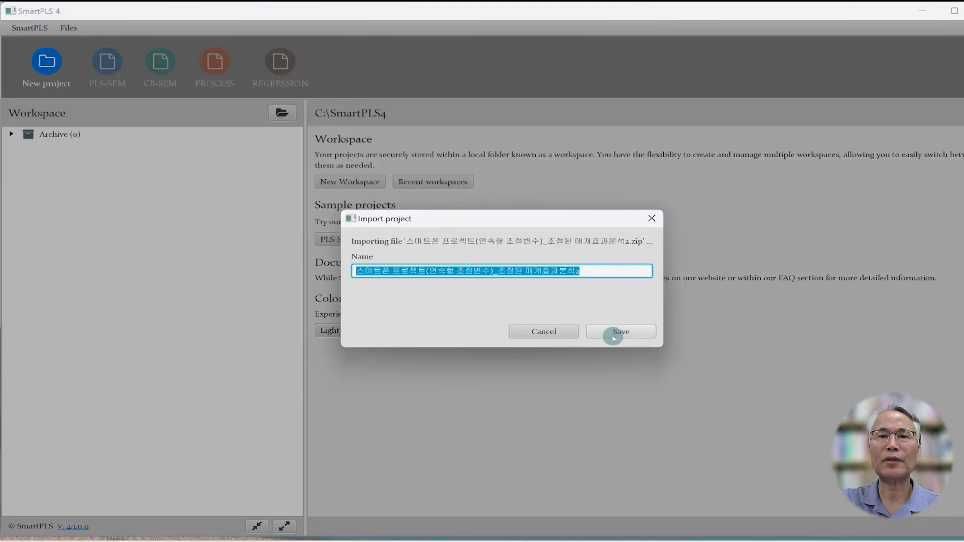
click(613, 335)
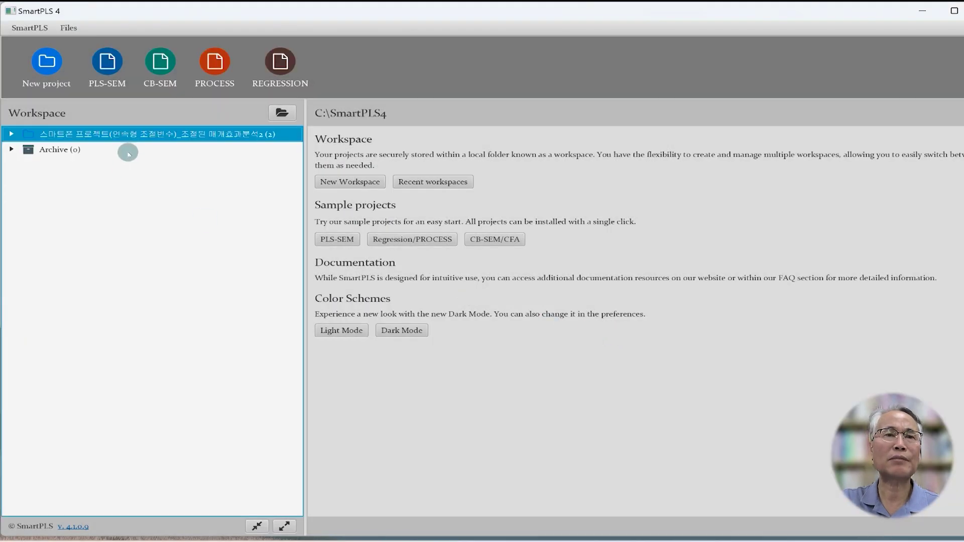
Expand the imported project and open its PLS model 스마트폰 고객충성도 모델.
double_click(130, 134)
click(121, 149)
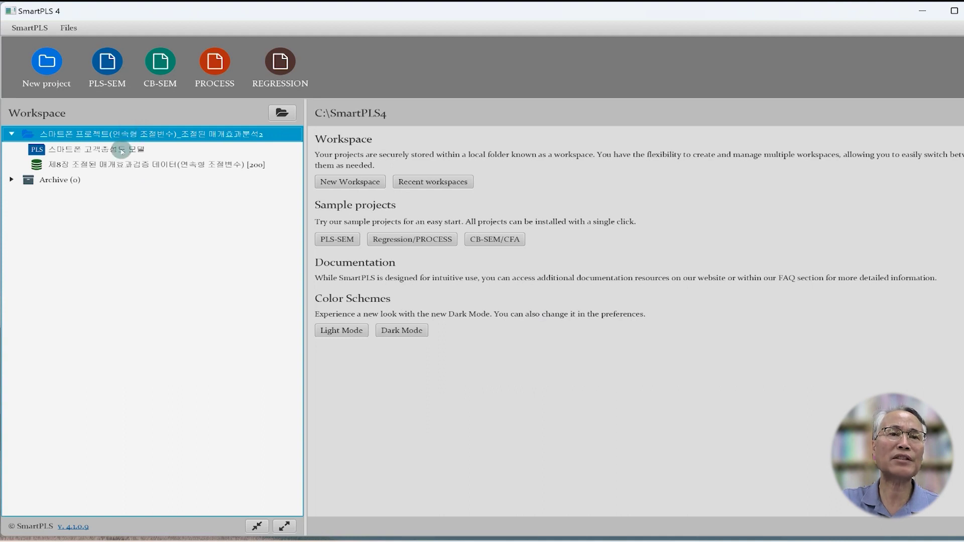
double_click(121, 150)
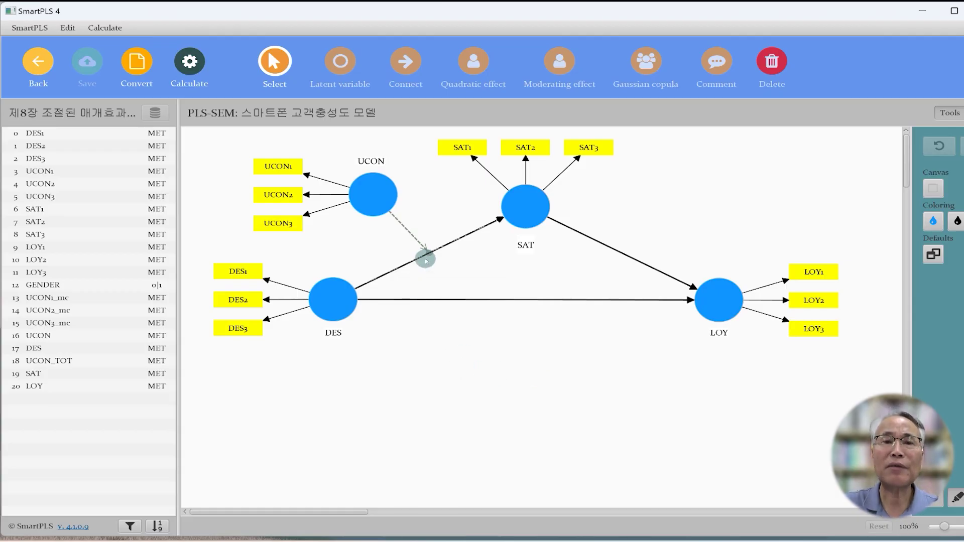
Delete the UCON moderating path on DES → SAT and move UCON above LOY, with its indicators aligned to the right of the construct.
click(420, 241)
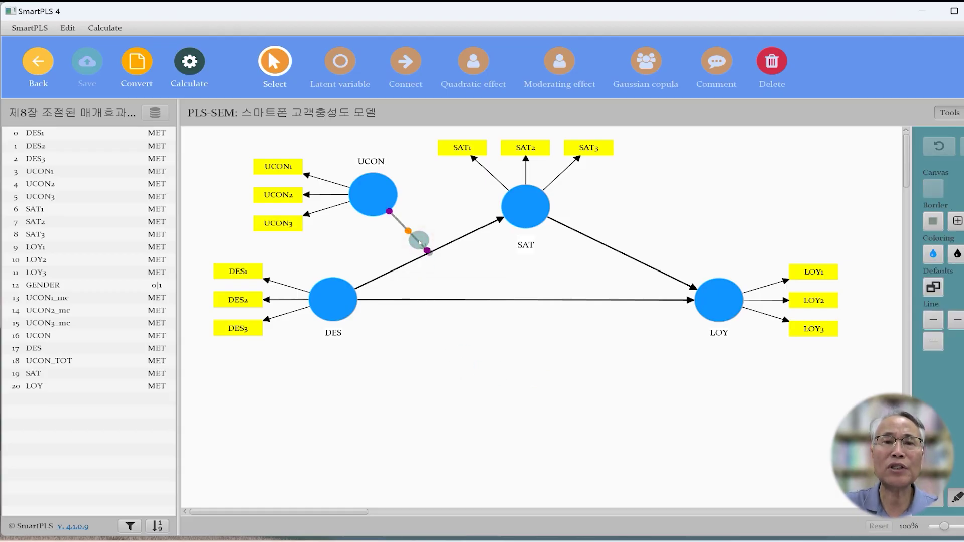
key(Delete)
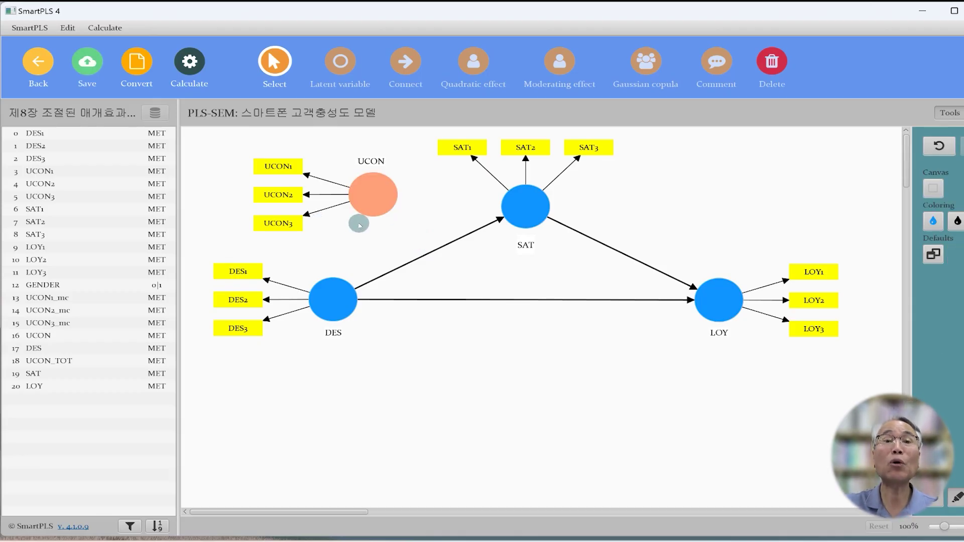
mouse_move(368, 214)
drag(368, 214, 701, 224)
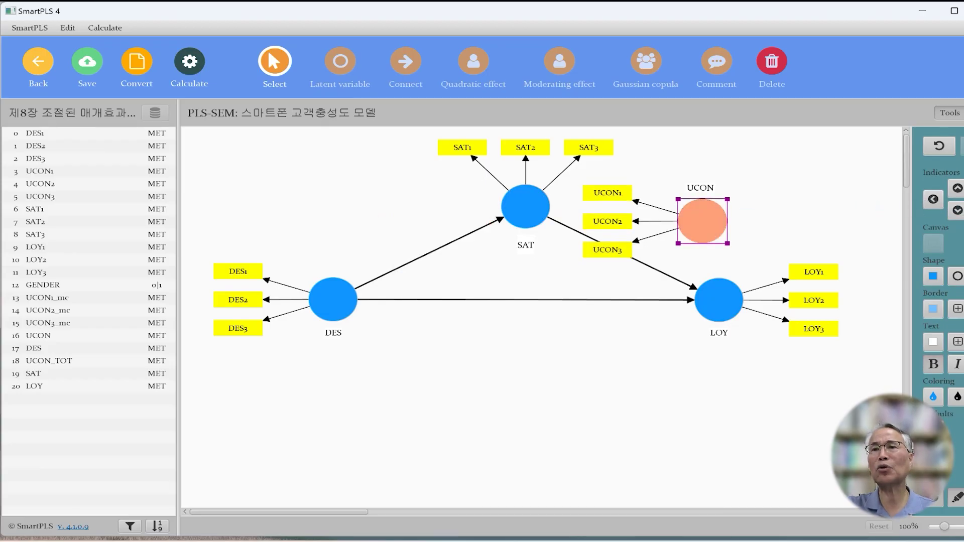
key(alt+Right)
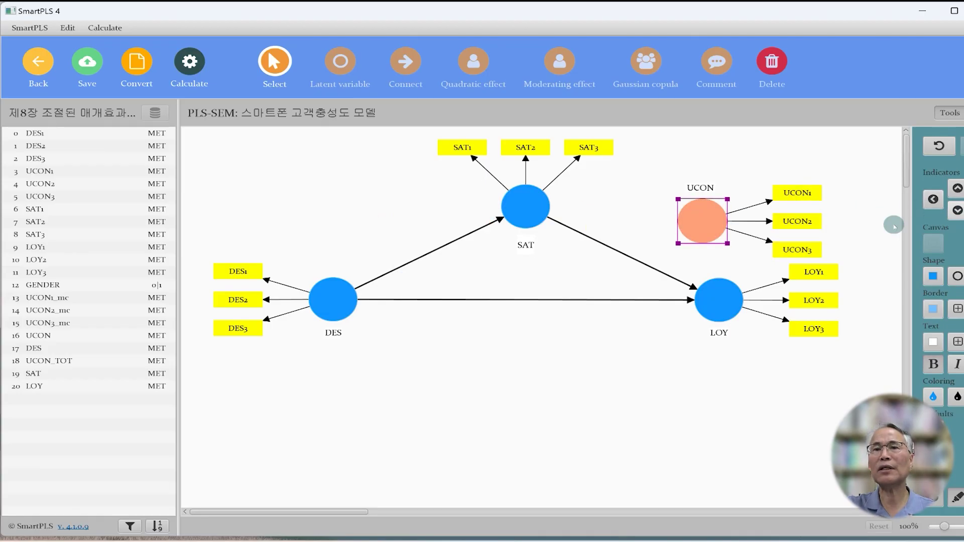
click(596, 200)
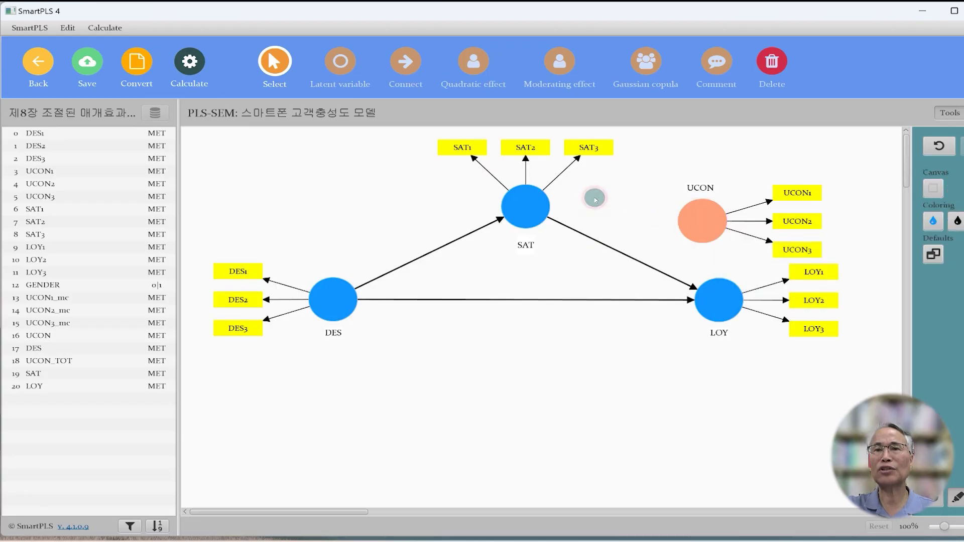
Connect UCON as a moderator to the SAT → LOY path and shift the UCON construct slightly upward.
click(398, 67)
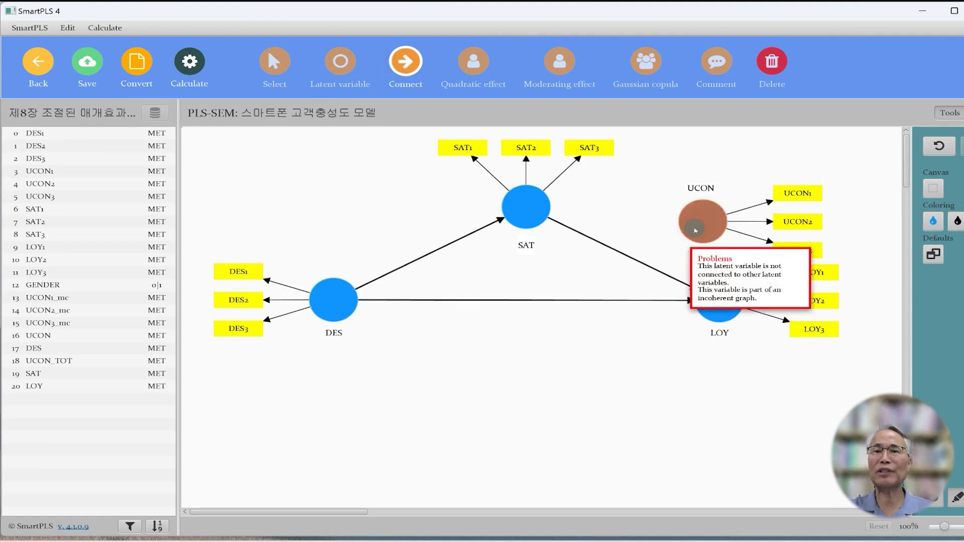
click(695, 231)
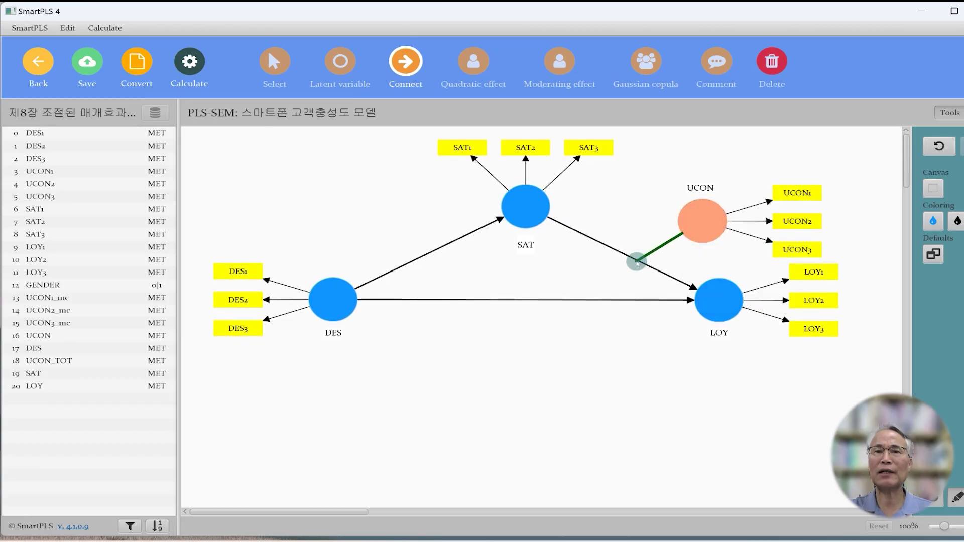
click(636, 262)
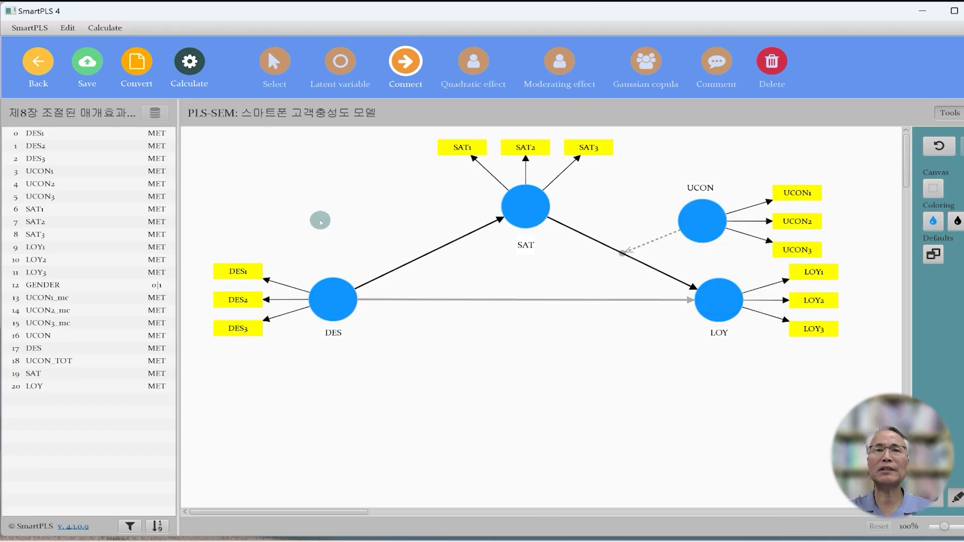
click(275, 61)
drag(693, 227, 689, 202)
click(586, 369)
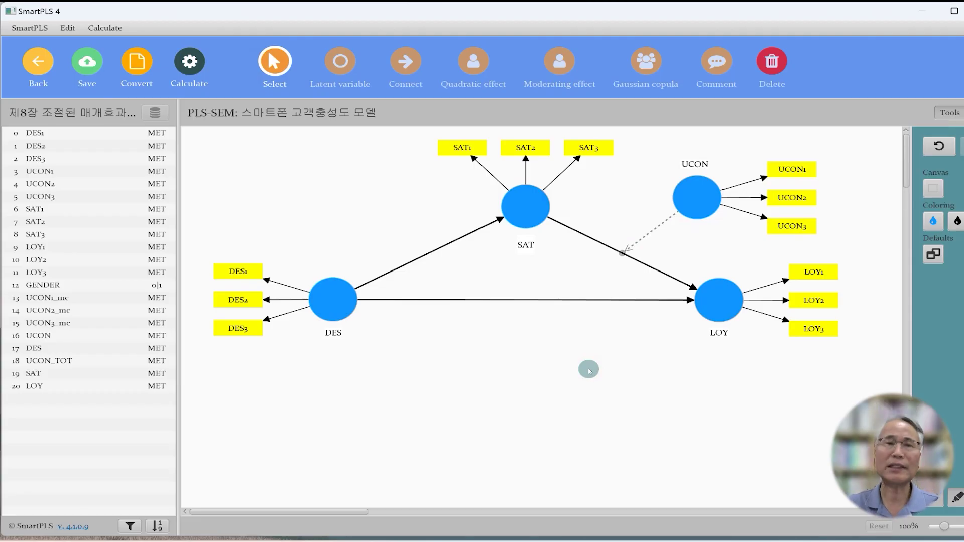
Run bootstrapping with 5000 subsamples, results saved per sample, percentile bootstrap, two-tailed test at 0.05, fixed seed and mean-centered results.
click(183, 66)
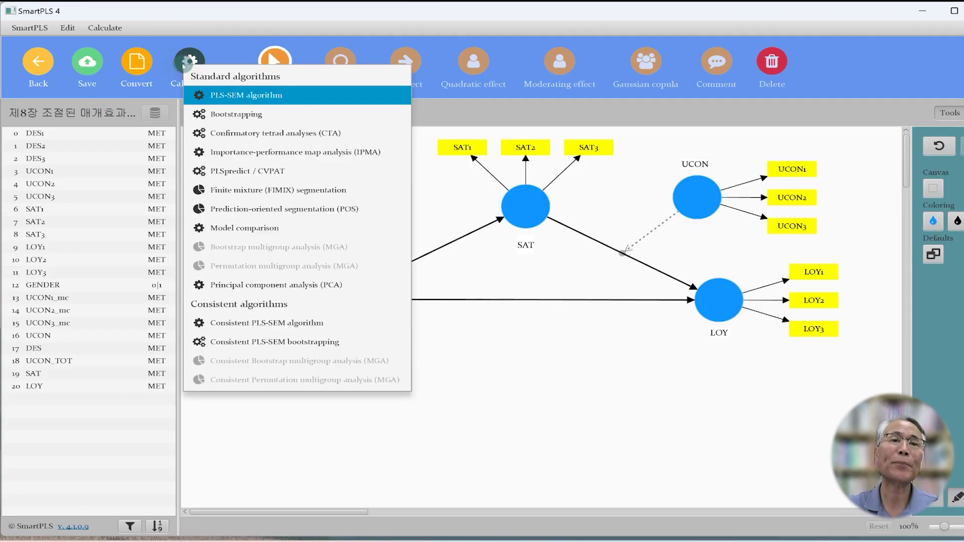
click(233, 115)
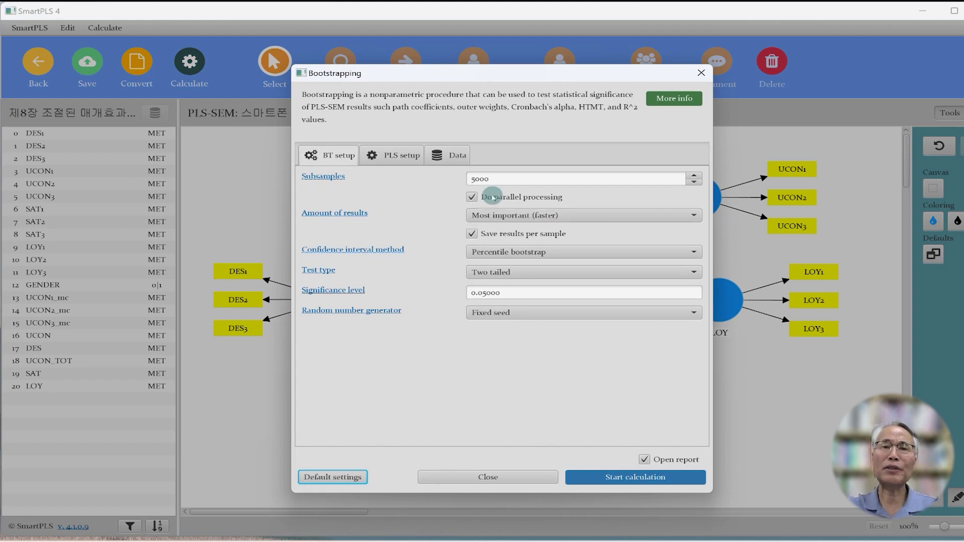
double_click(499, 178)
click(432, 190)
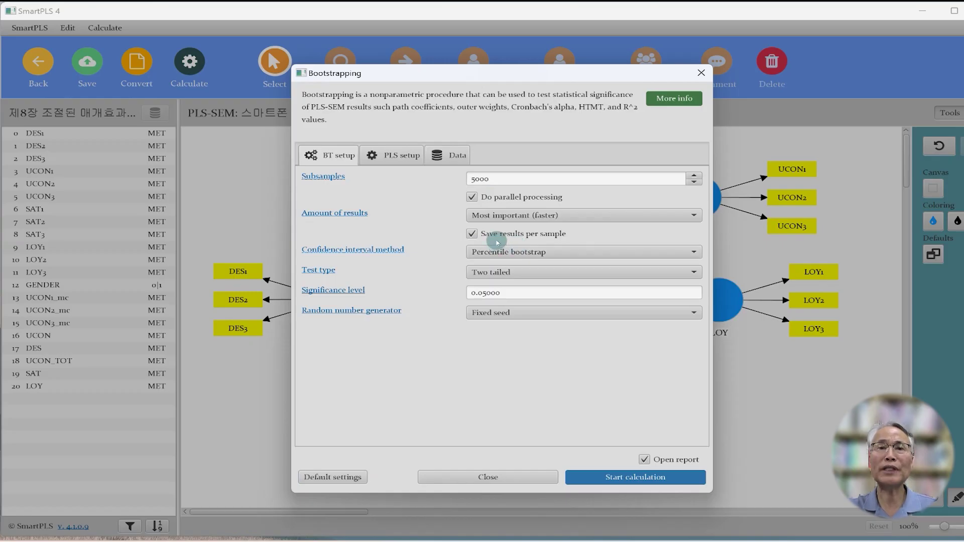
click(472, 234)
click(472, 234)
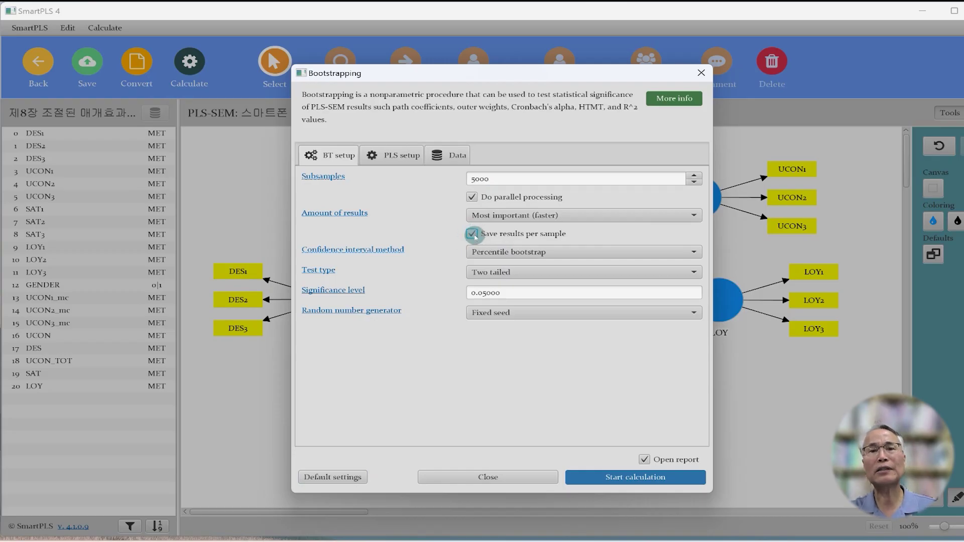
click(393, 156)
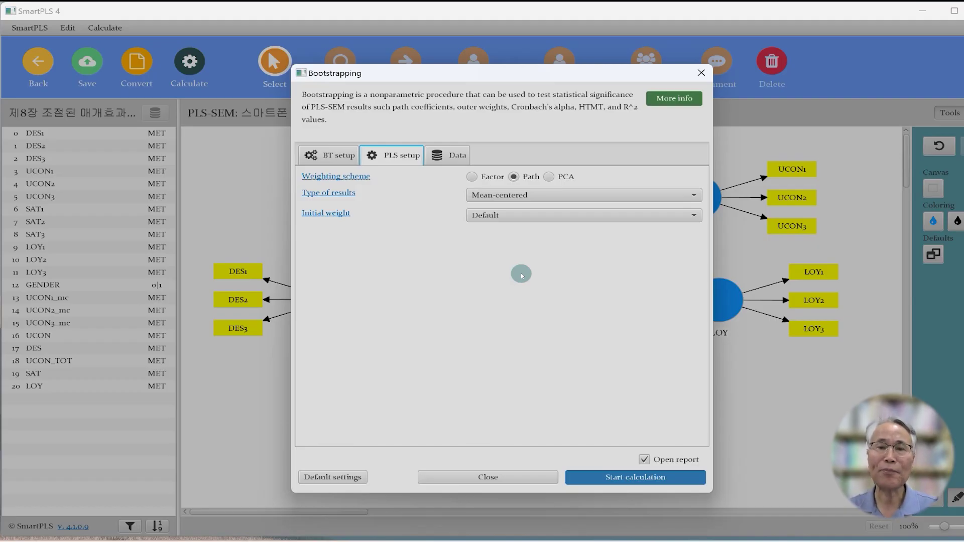
click(646, 480)
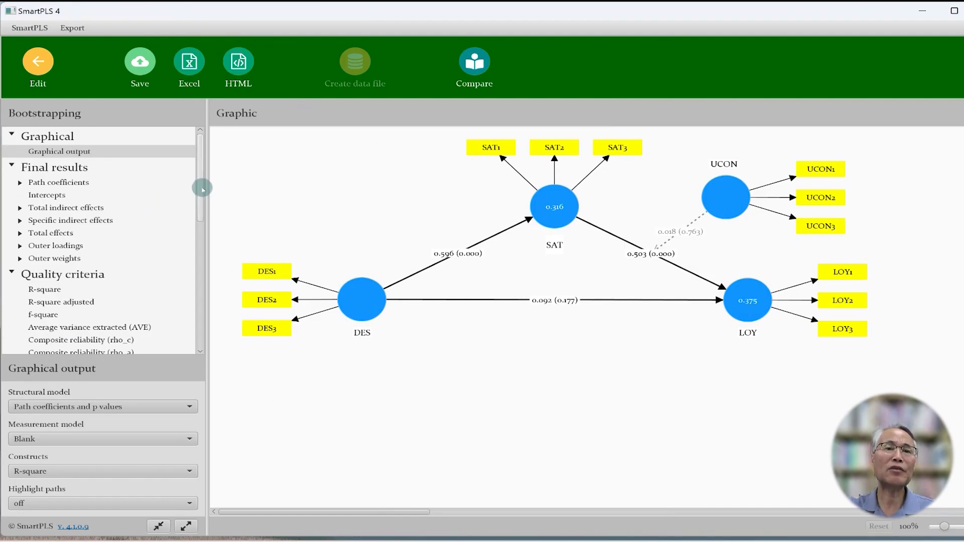
Open the bootstrap samples' path coefficients in the report and look through the rows from the first to the last sample.
drag(202, 189, 191, 294)
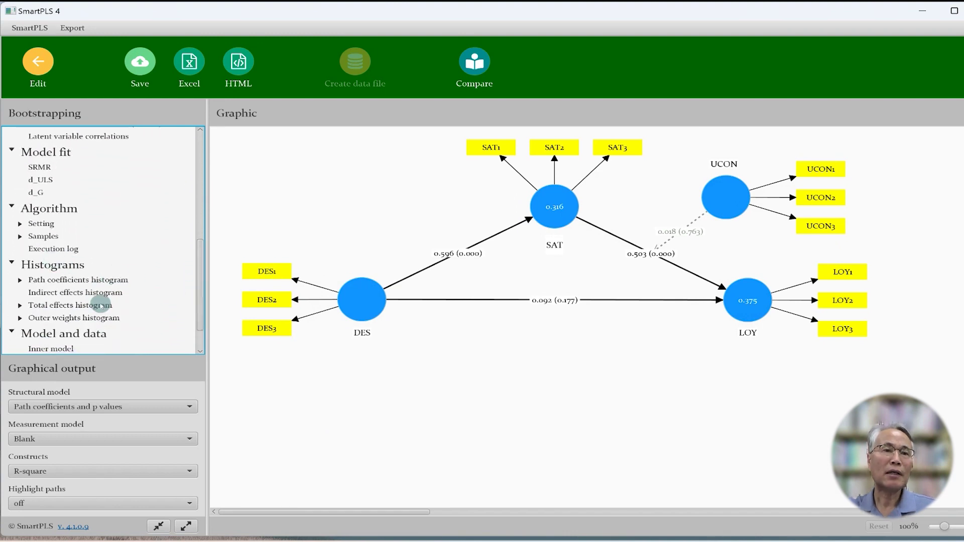
click(31, 211)
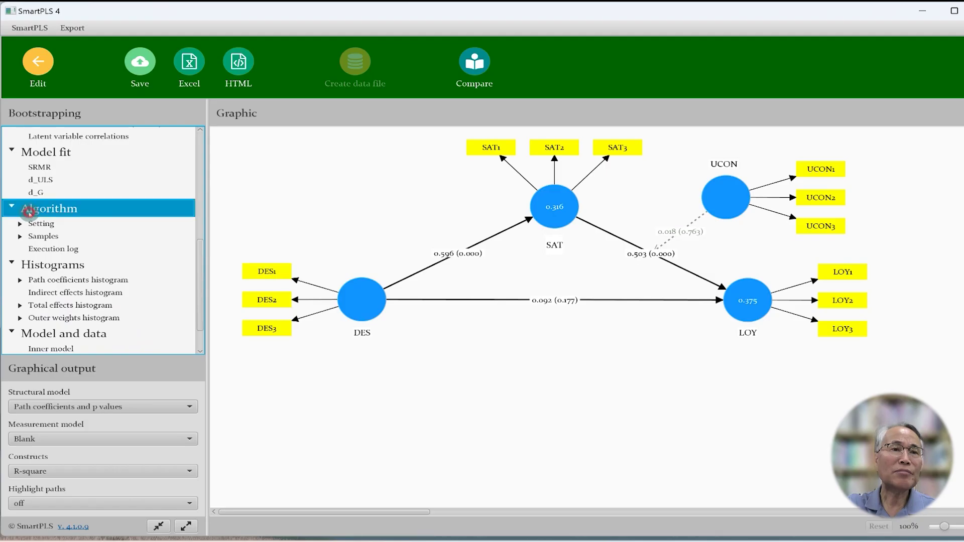
click(44, 237)
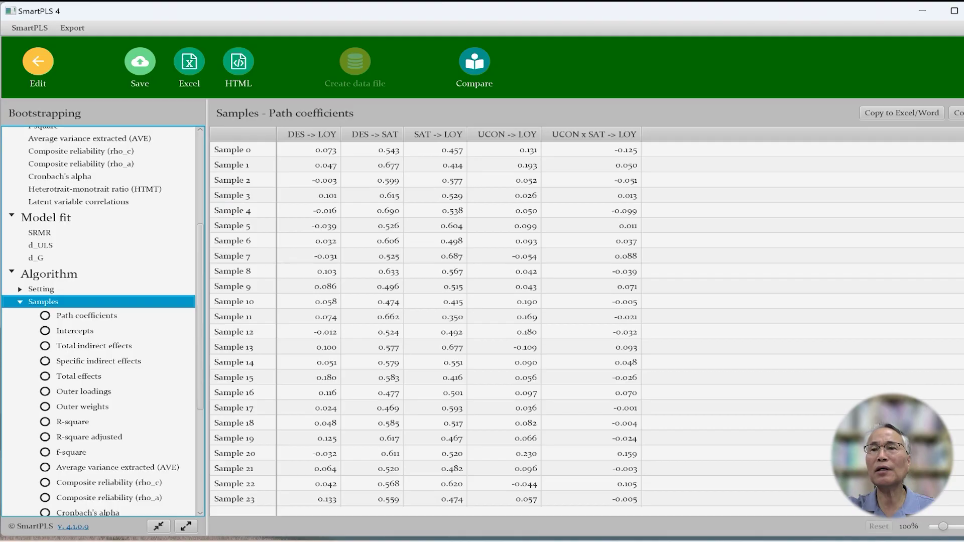
drag(963, 143, 963, 502)
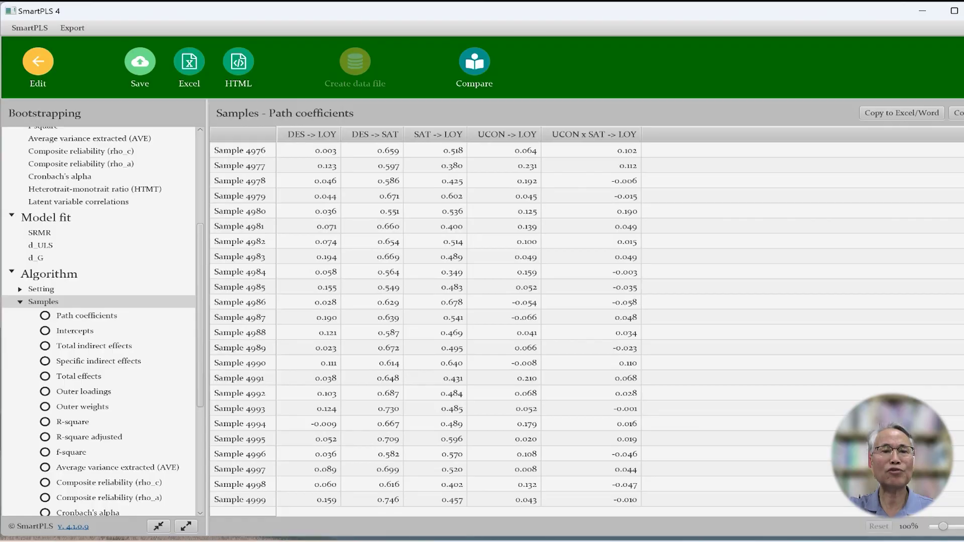
drag(963, 502, 963, 143)
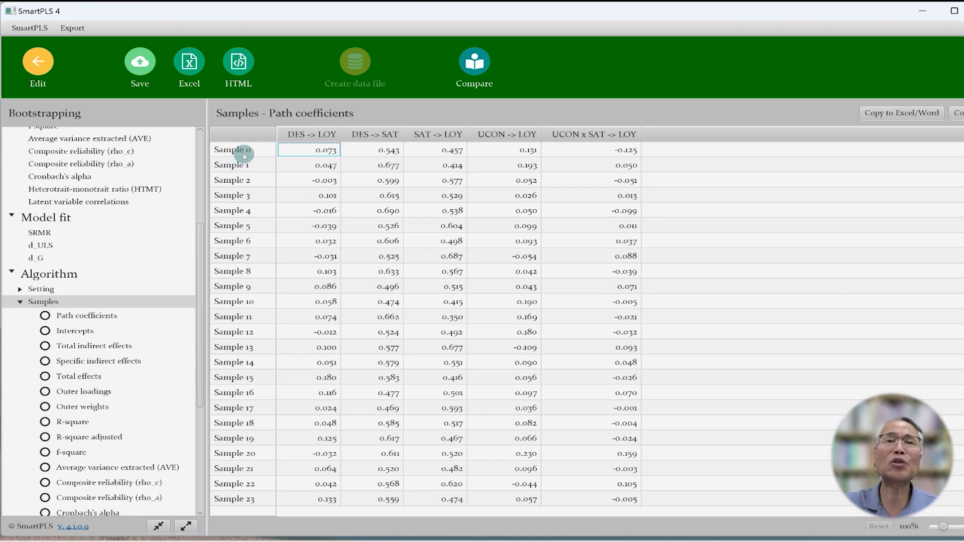
Sort the sample path coefficients by each path column in turn, ending with UCON x SAT -> LOY, and copy the table for Excel/Word.
click(324, 135)
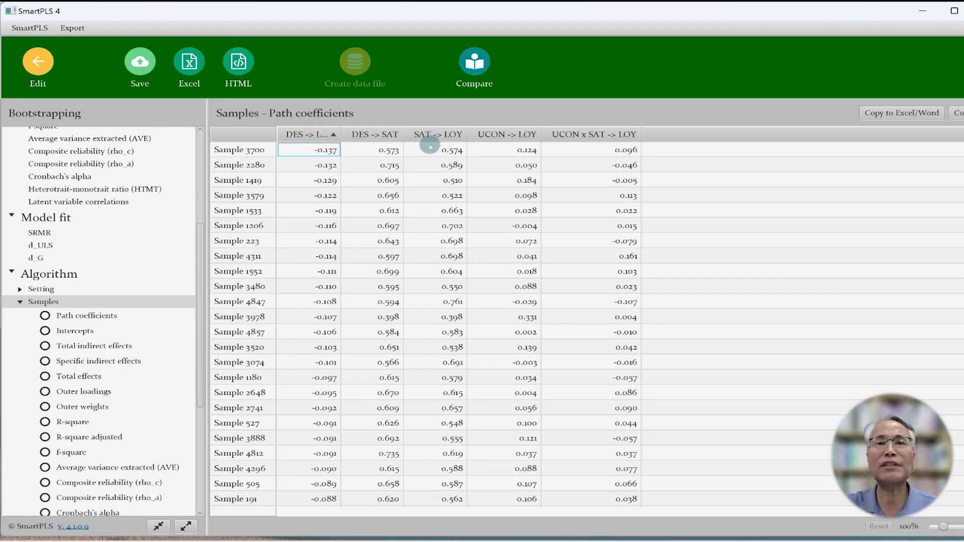
click(371, 135)
click(424, 132)
click(485, 133)
click(581, 134)
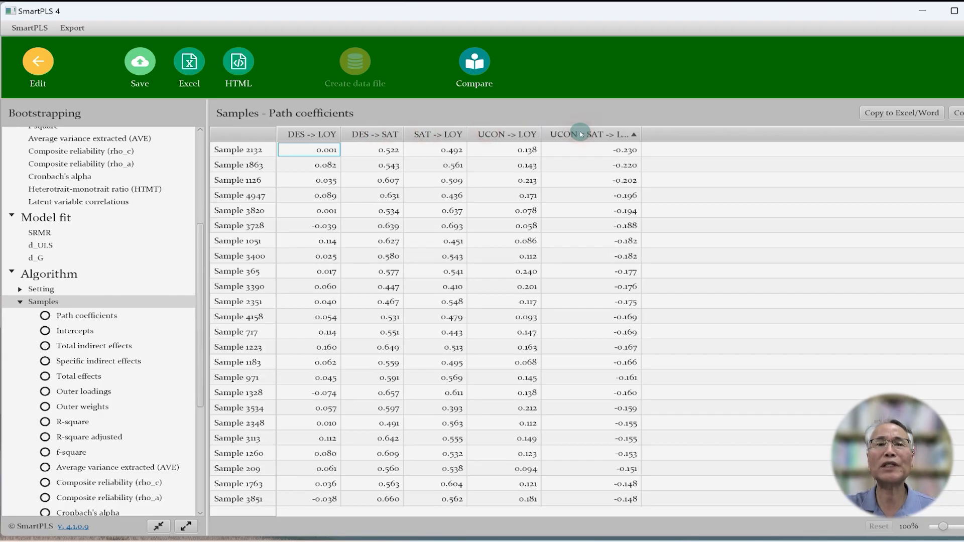
click(888, 113)
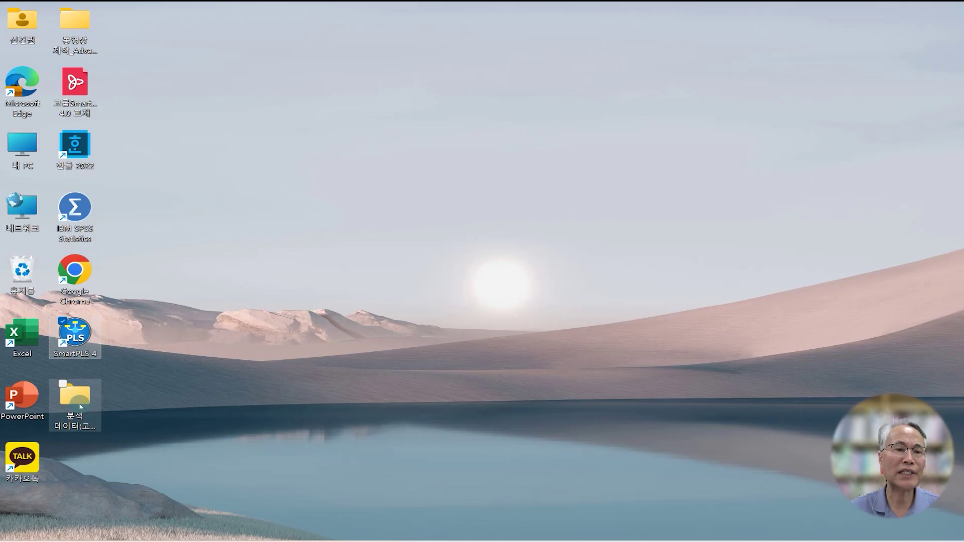
Open the workbook 통계 실습 8-2 조절된 매개지수 계산을 위한 엑셀 시트.xlsx from the 제8장 folder of 분석 데이터(고급 SmartPLS 4.0) in Excel.
mouse_move(86, 401)
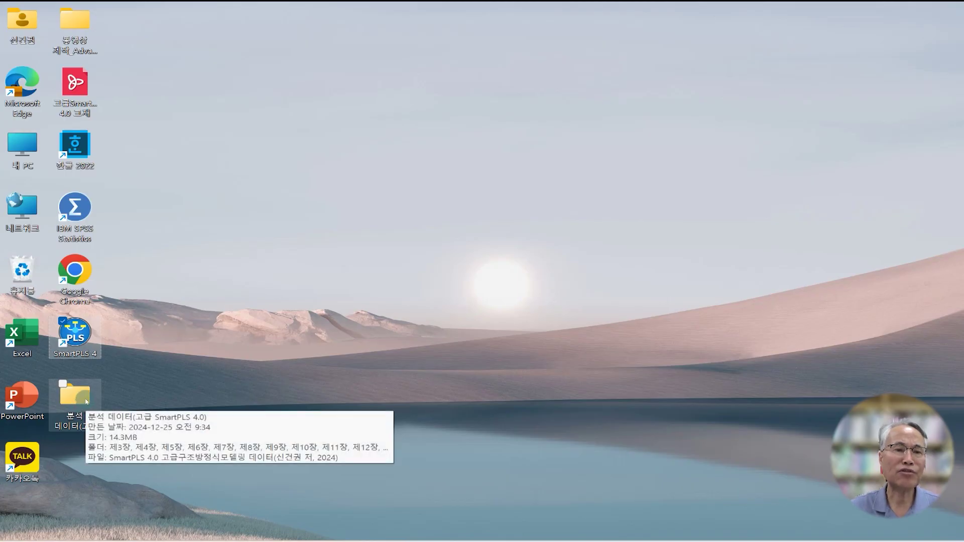
double_click(87, 402)
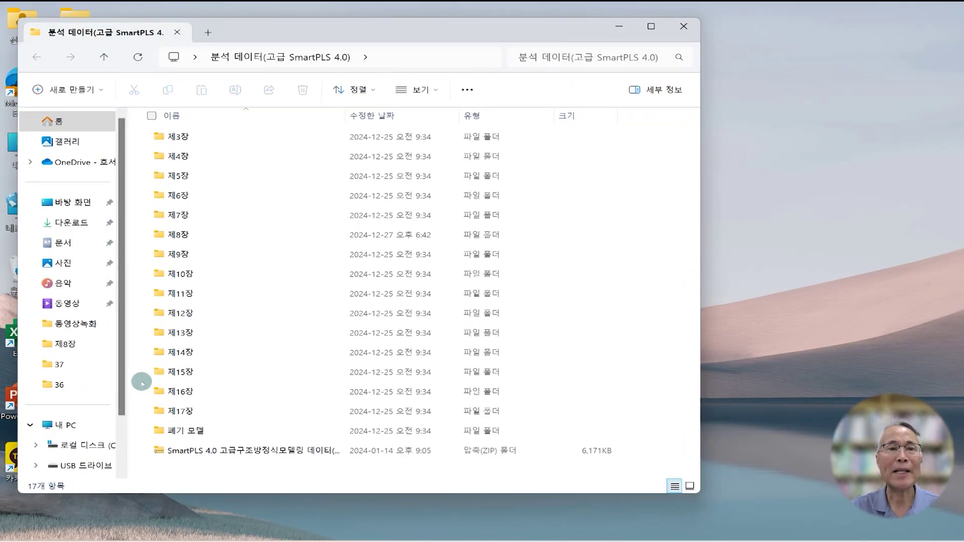
click(182, 237)
double_click(182, 237)
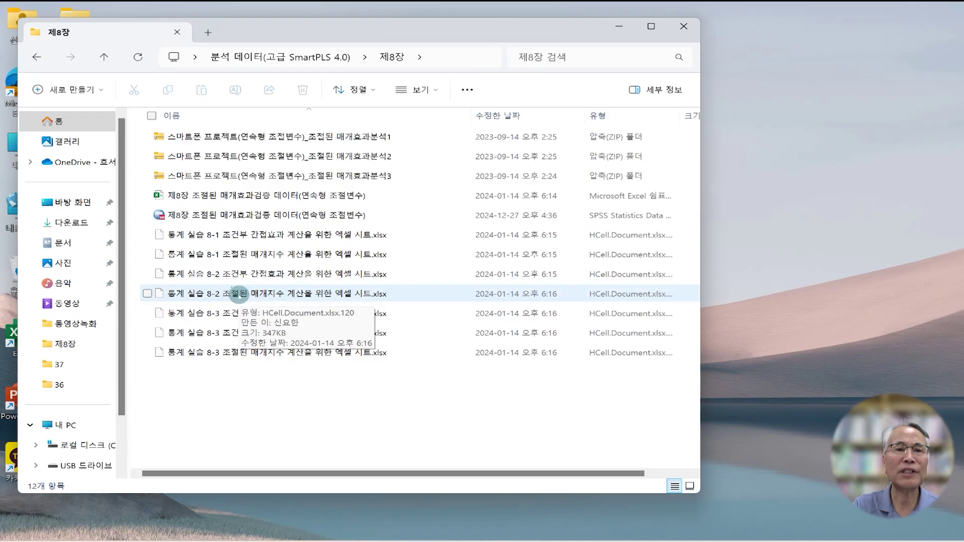
double_click(238, 294)
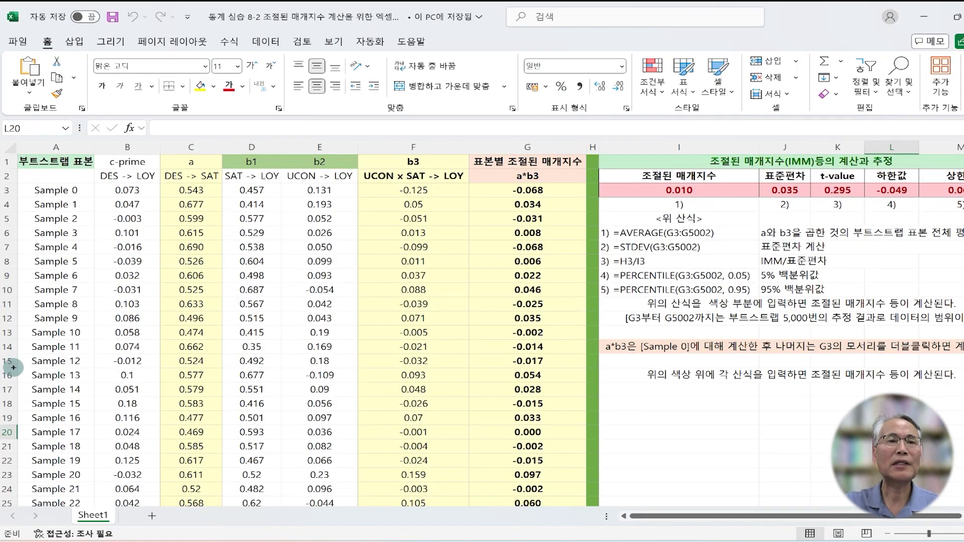
Examine the bootstrap sample rows in columns A to F, their path headings and the a*b3 column heading.
click(55, 194)
drag(56, 193, 397, 369)
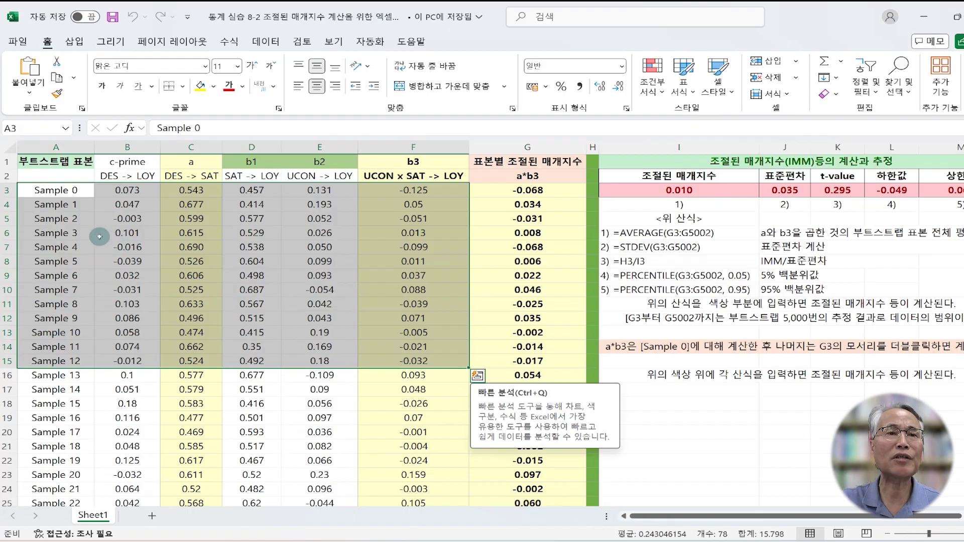
click(86, 229)
drag(61, 162, 408, 169)
drag(512, 163, 512, 181)
click(294, 207)
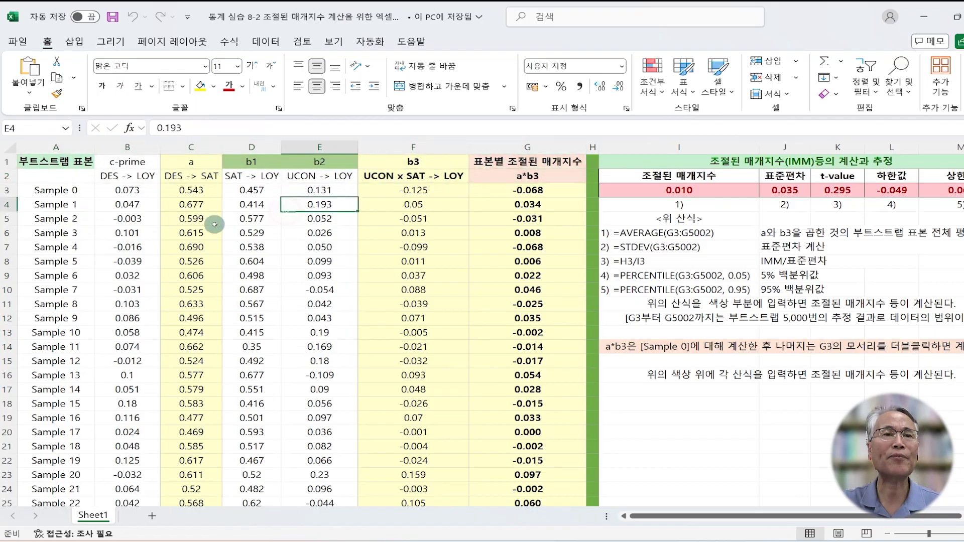
Check the paste options at cell A2 and review the sample coefficient block starting at A3 through column F.
click(67, 177)
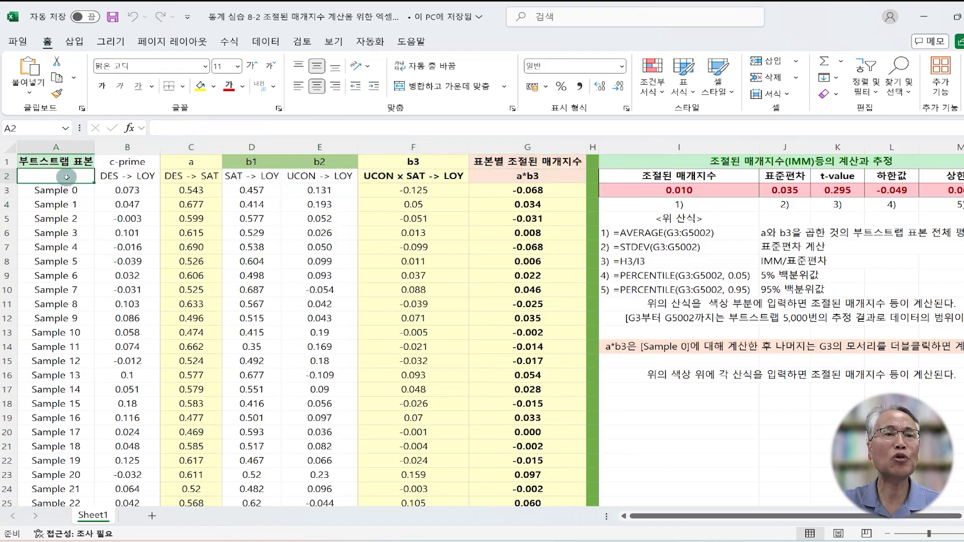
right_click(67, 176)
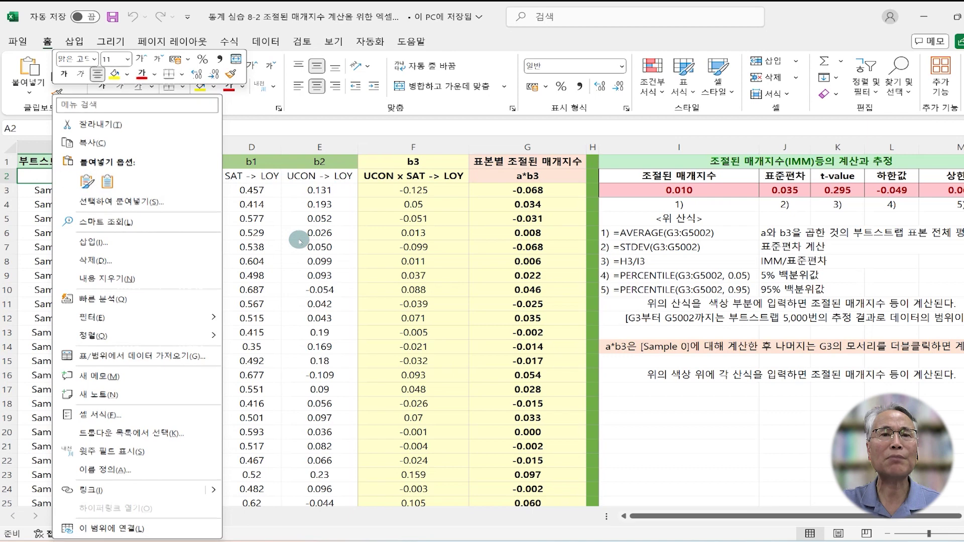
key(Escape)
drag(60, 195, 385, 453)
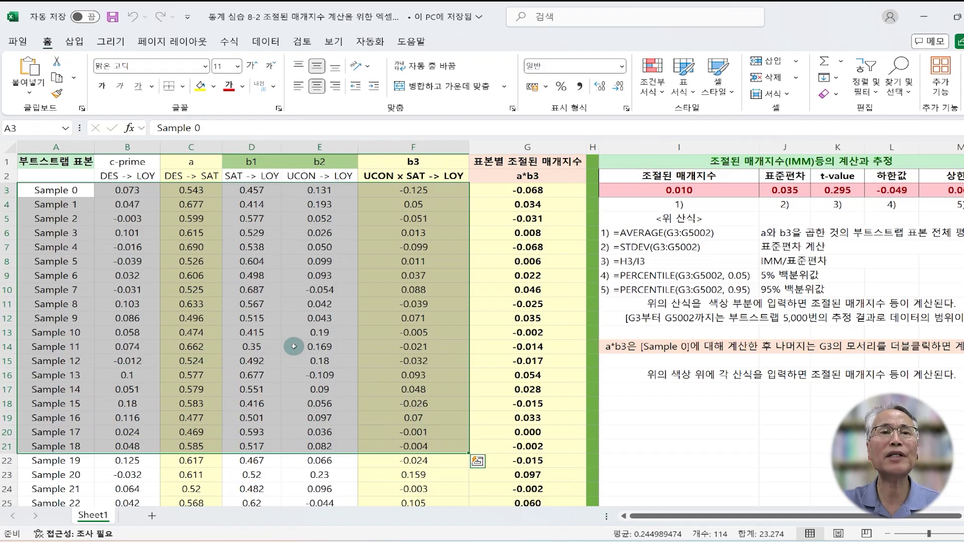
click(292, 318)
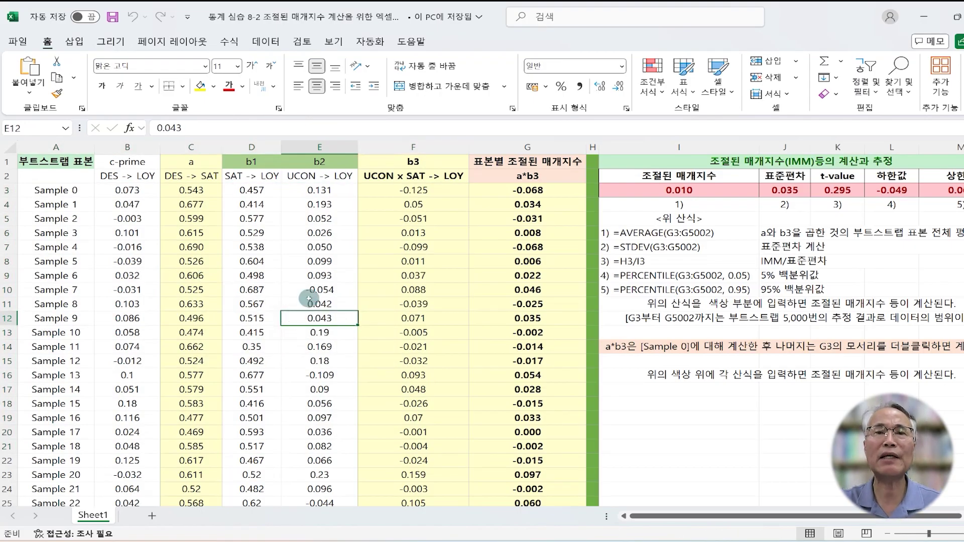
Inspect Sample 0's a*b3 formula in G3 together with its a coefficient in C3 and b3 coefficient in F3.
click(70, 192)
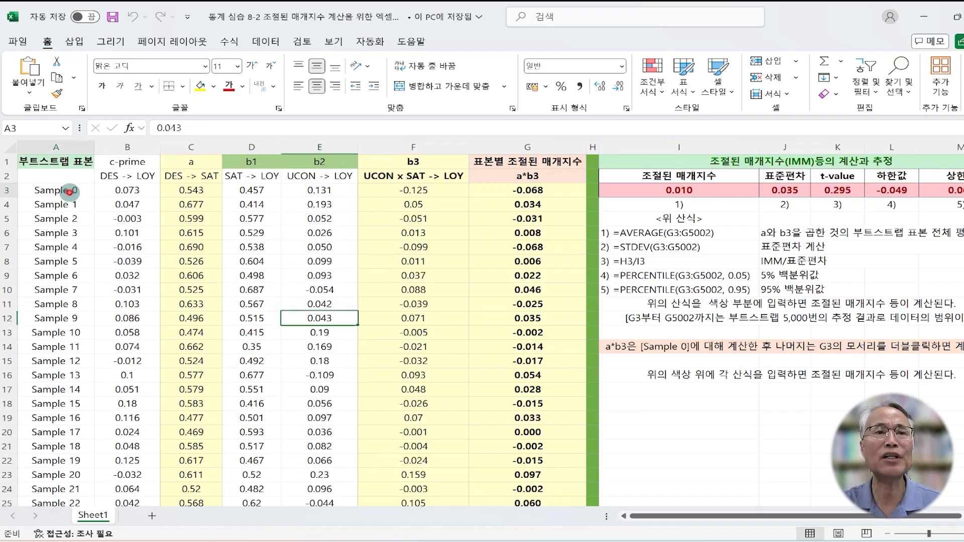
click(510, 191)
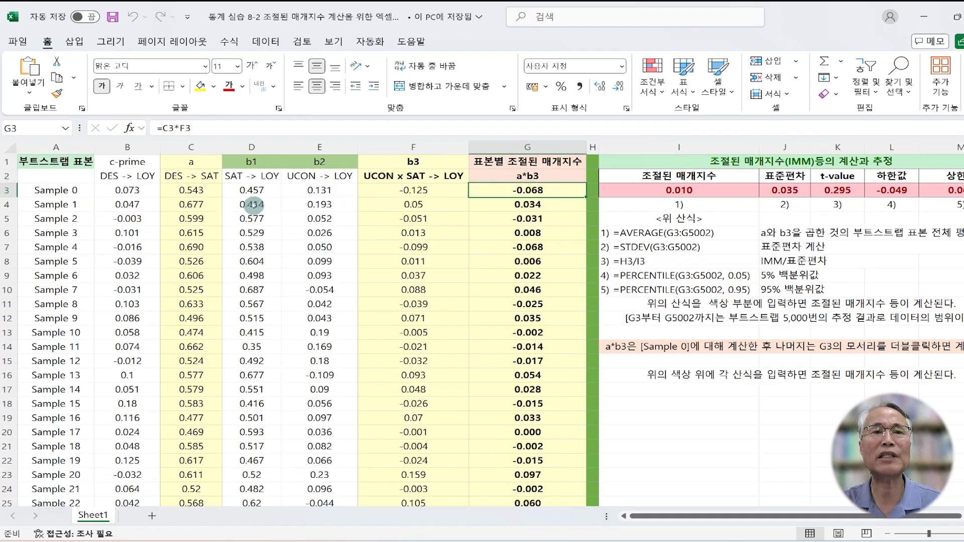
click(195, 191)
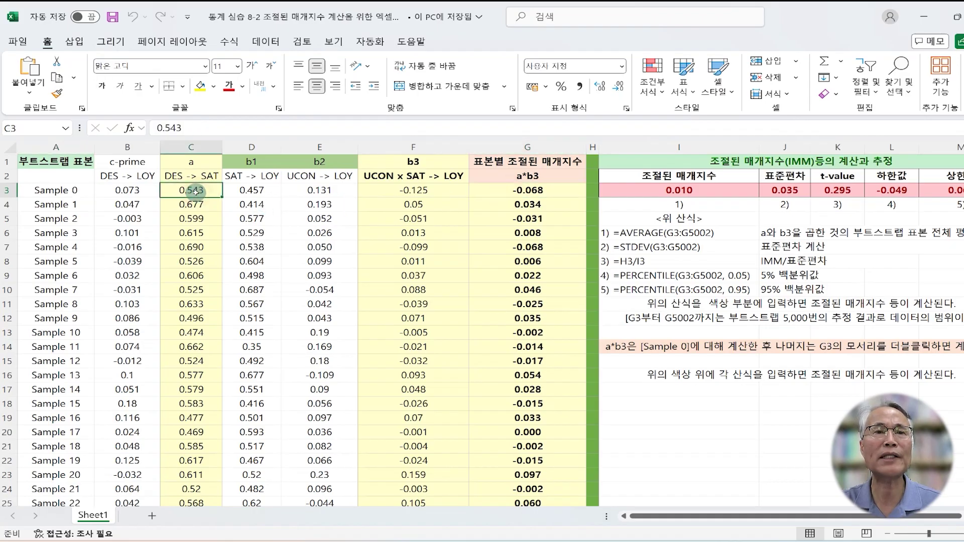
click(406, 190)
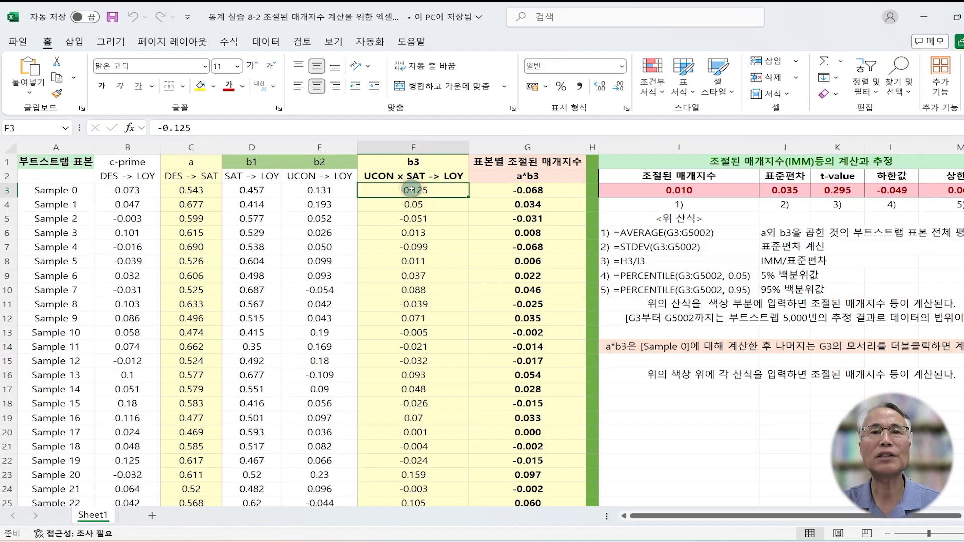
click(540, 191)
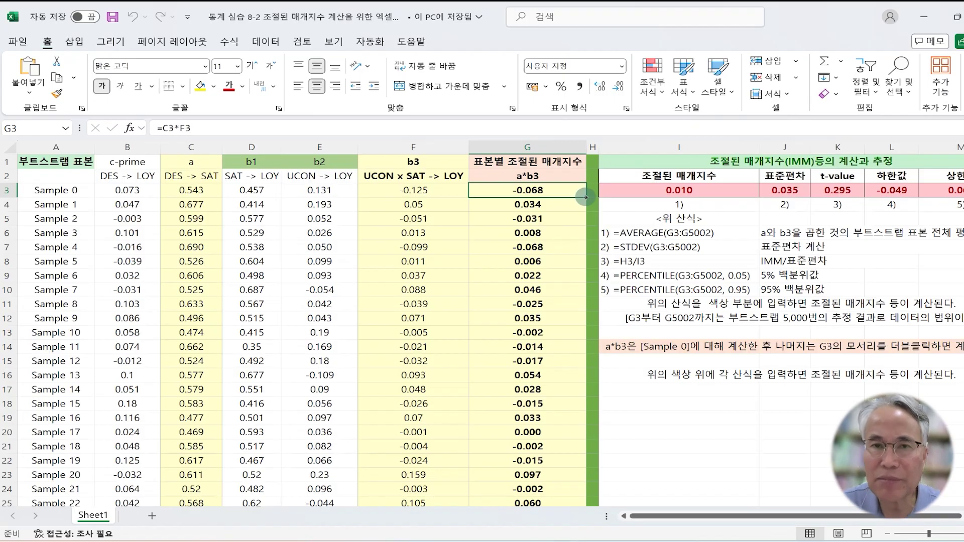
Inspect the formulas for the moderated mediation index, standard deviation and t-value in cells I3, J3 and K3.
click(743, 416)
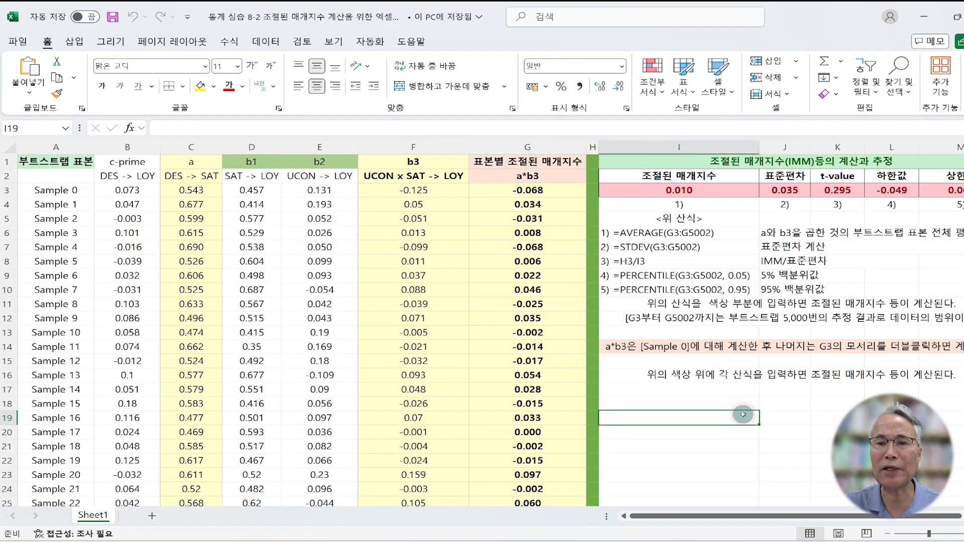
scroll(705, 517, right, 1)
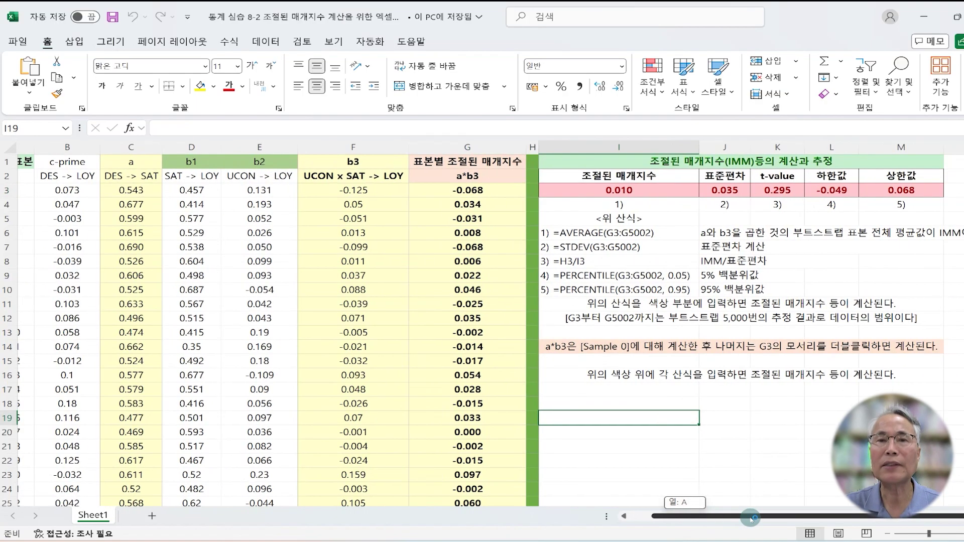
click(648, 192)
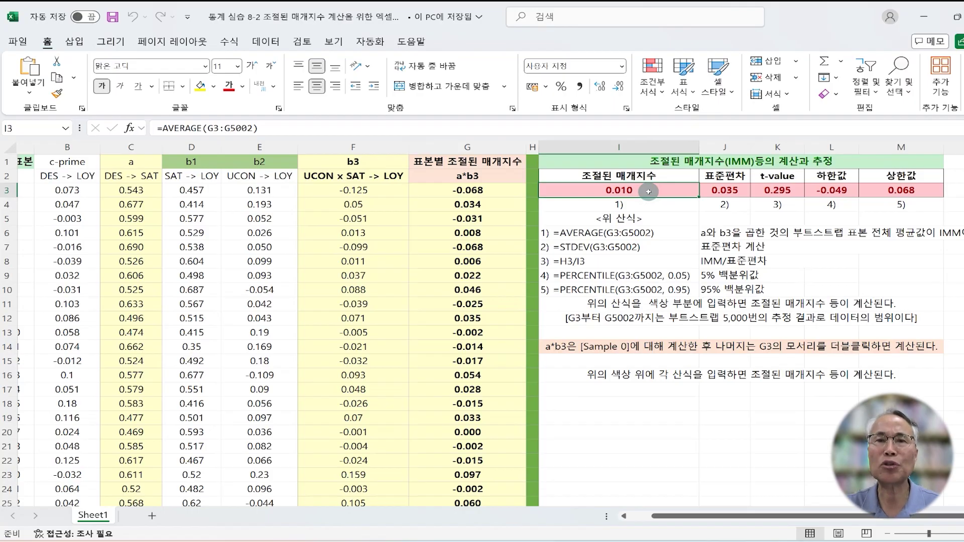
click(744, 191)
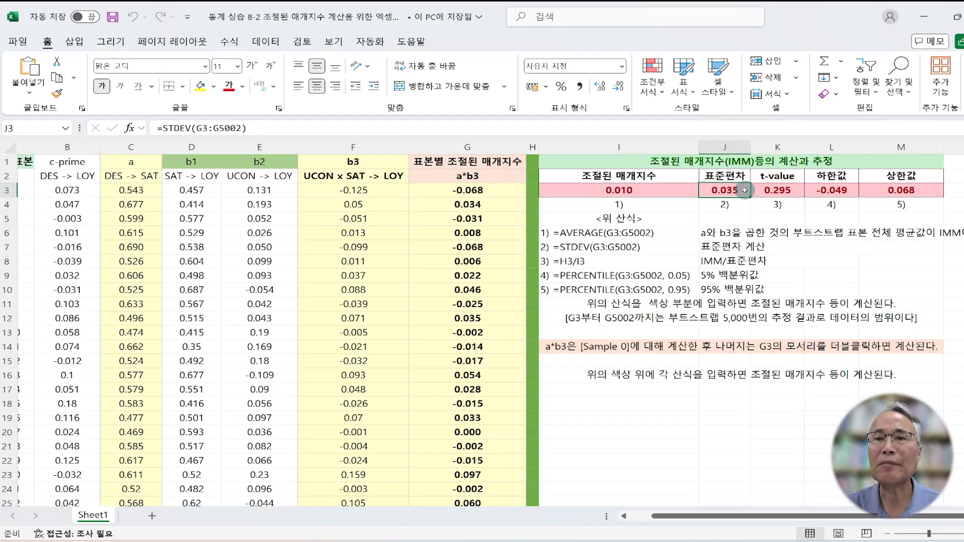
click(785, 192)
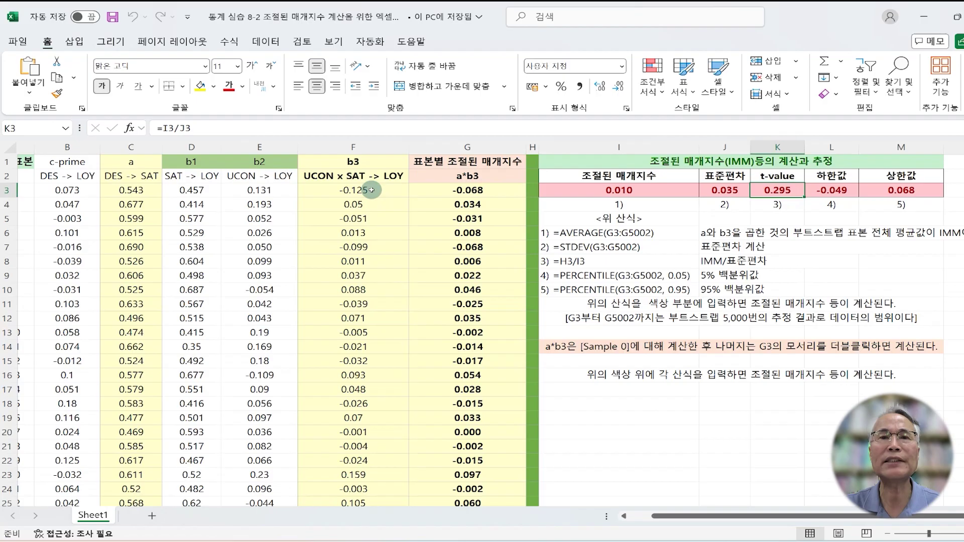
click(629, 192)
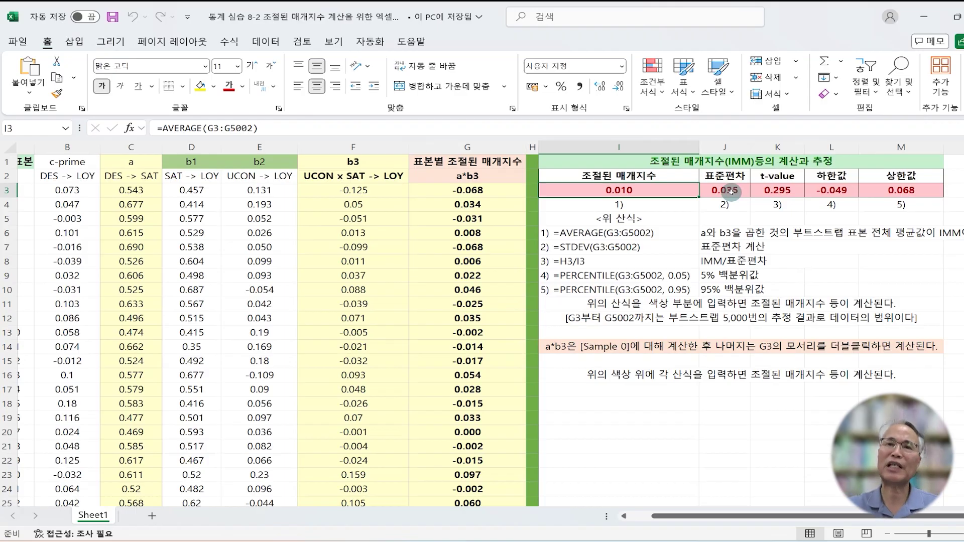
click(731, 191)
click(783, 192)
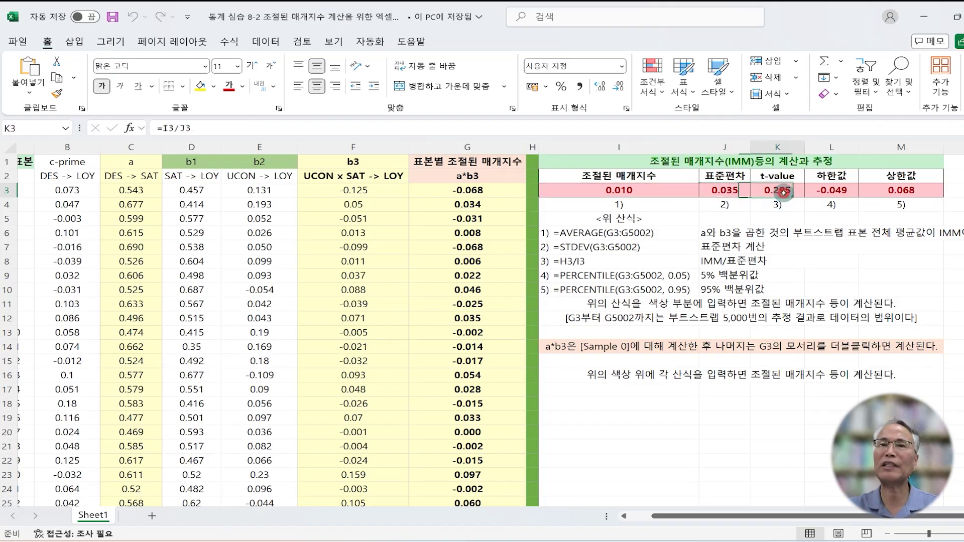
Examine the percentile formulas of the moderated mediation index's lower and upper limits in cells L3 and M3.
click(841, 191)
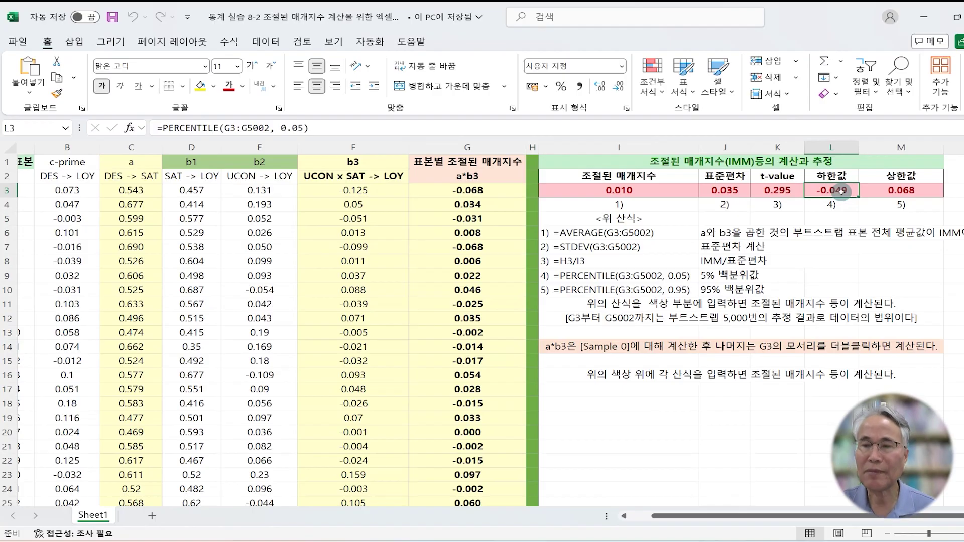
key(Right)
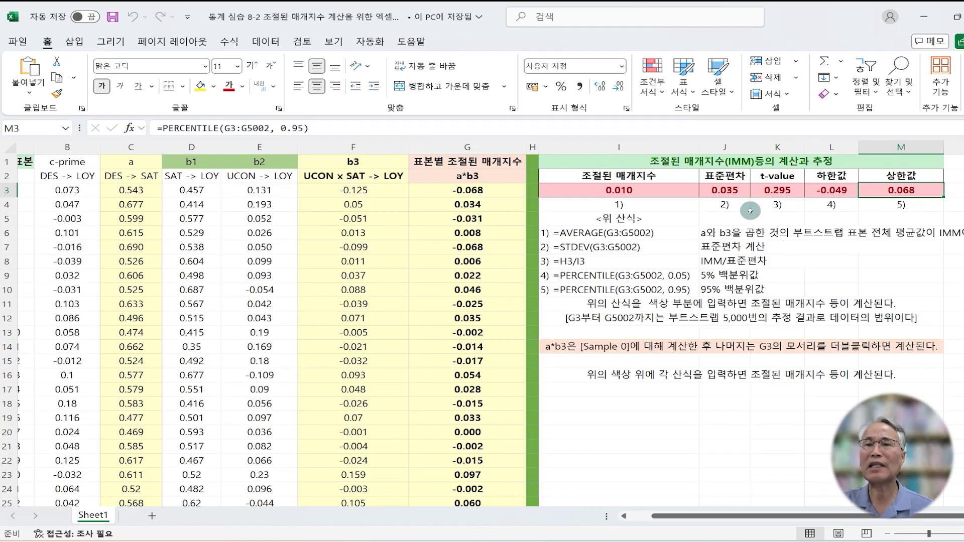
click(832, 191)
click(914, 190)
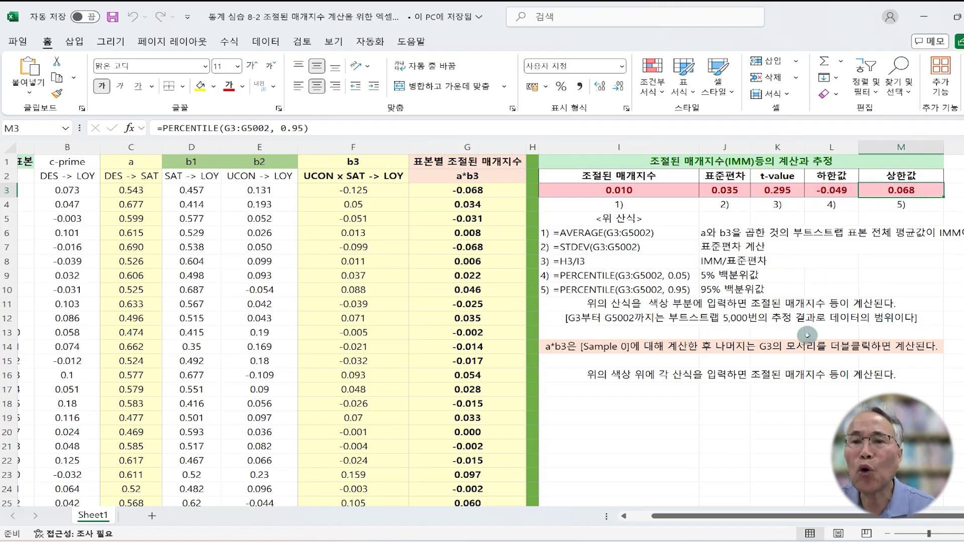
click(783, 403)
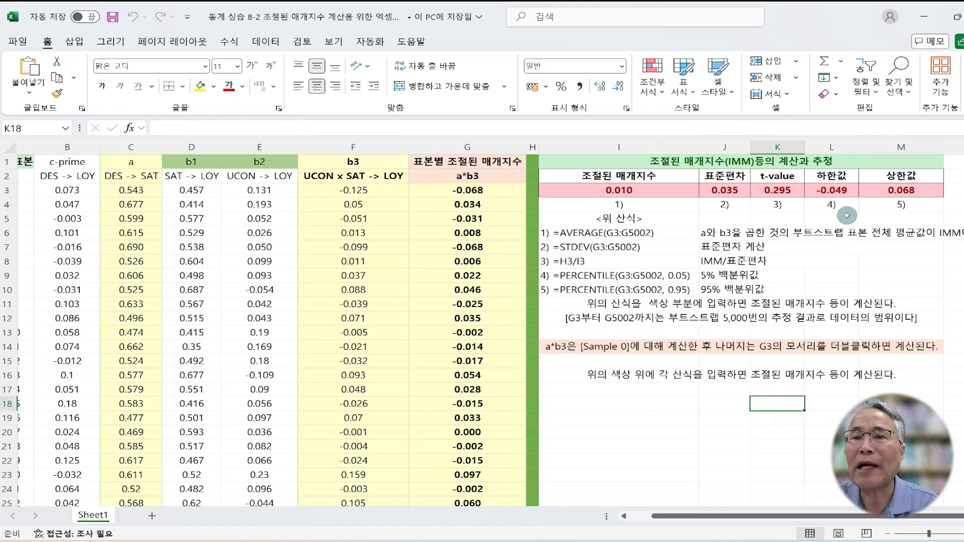
click(828, 189)
click(892, 191)
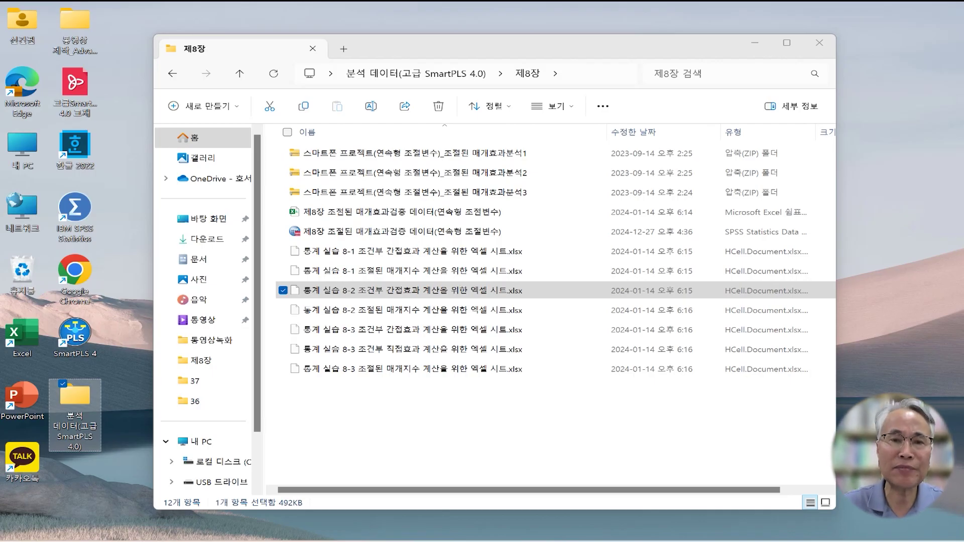
Open the workbook 통계 실습 8-2 조건부 간접효과 계산을 위한 엑셀 시트.xlsx in Excel and review its bootstrap sample block from A3 through column F.
click(372, 290)
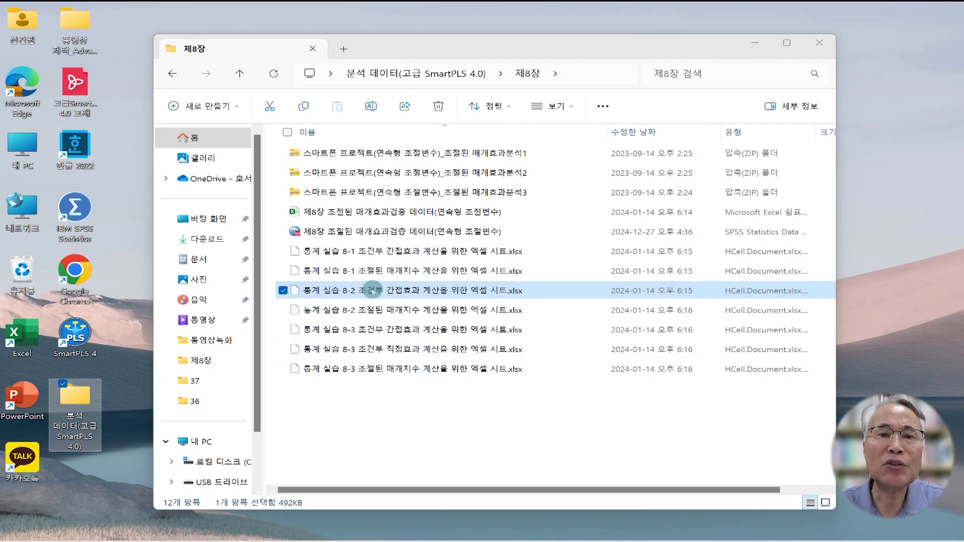
double_click(373, 291)
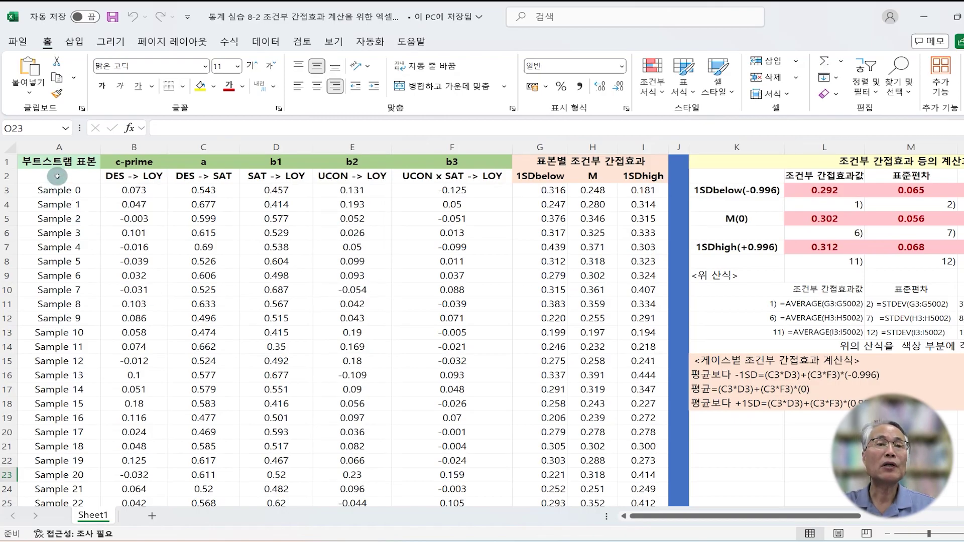
drag(59, 190, 419, 362)
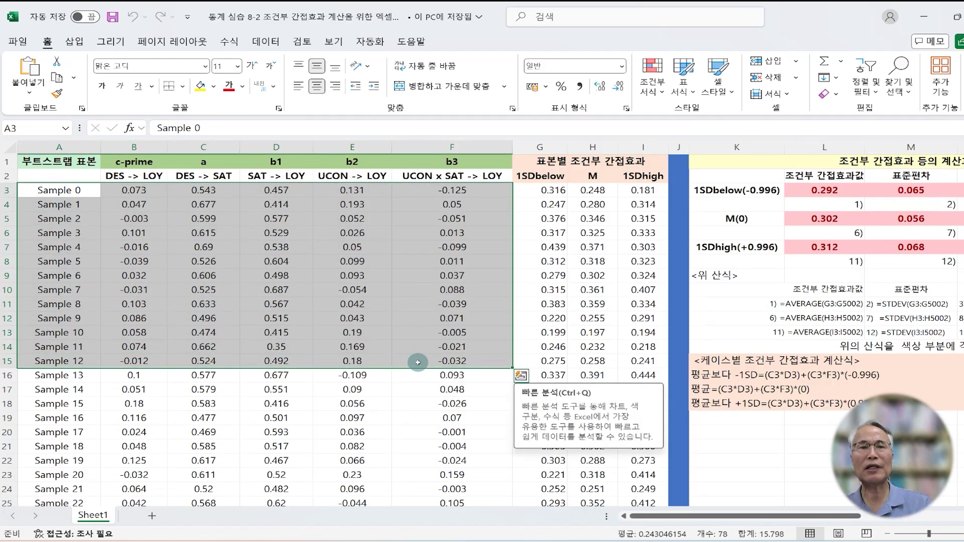
click(227, 299)
click(67, 177)
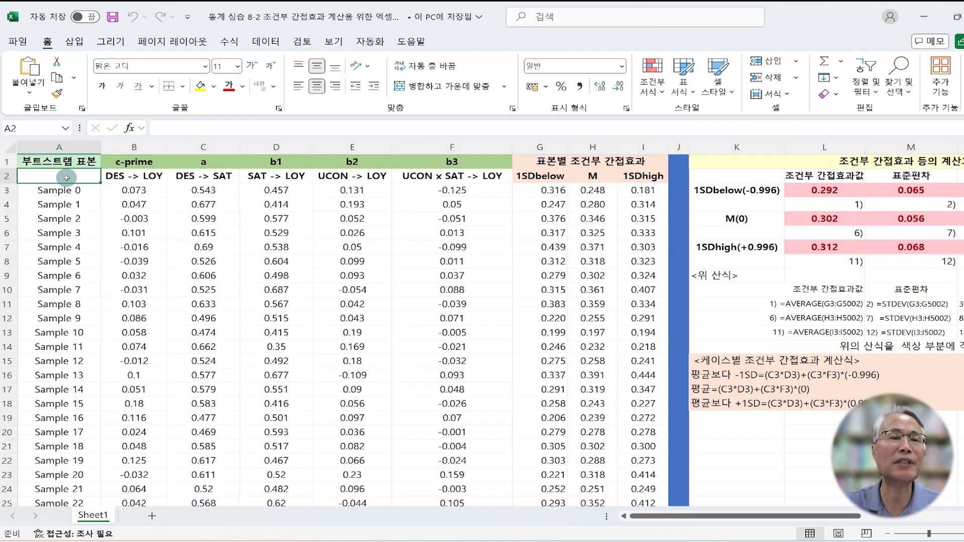
drag(62, 192, 492, 437)
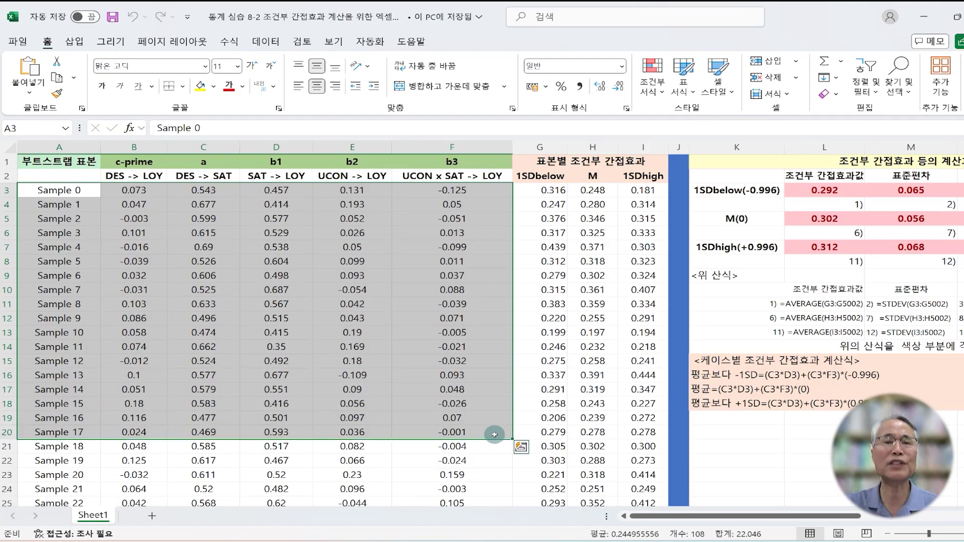
click(380, 319)
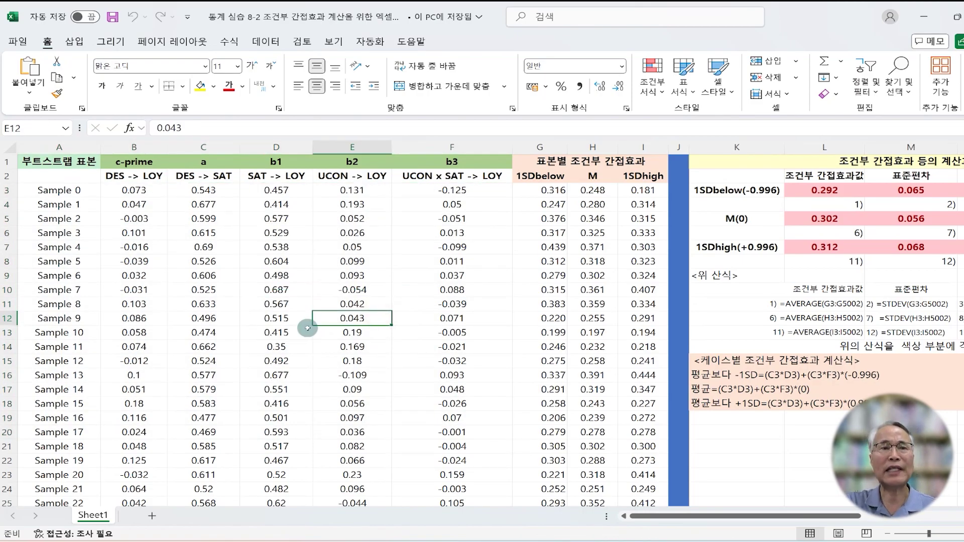
Inspect Sample 0's conditional indirect effect formulas for 1SDbelow, M and 1SDhigh in cells G3, H3 and I3.
click(59, 190)
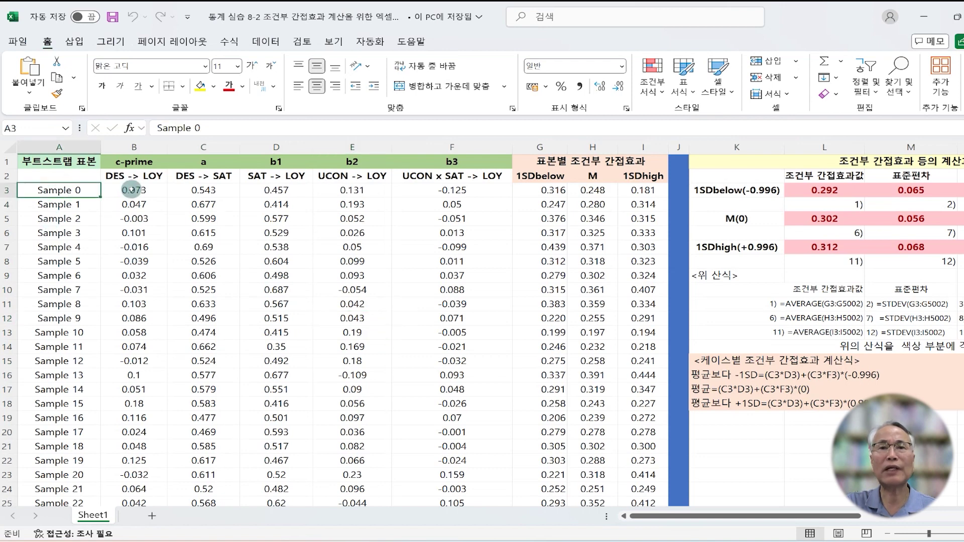
click(554, 192)
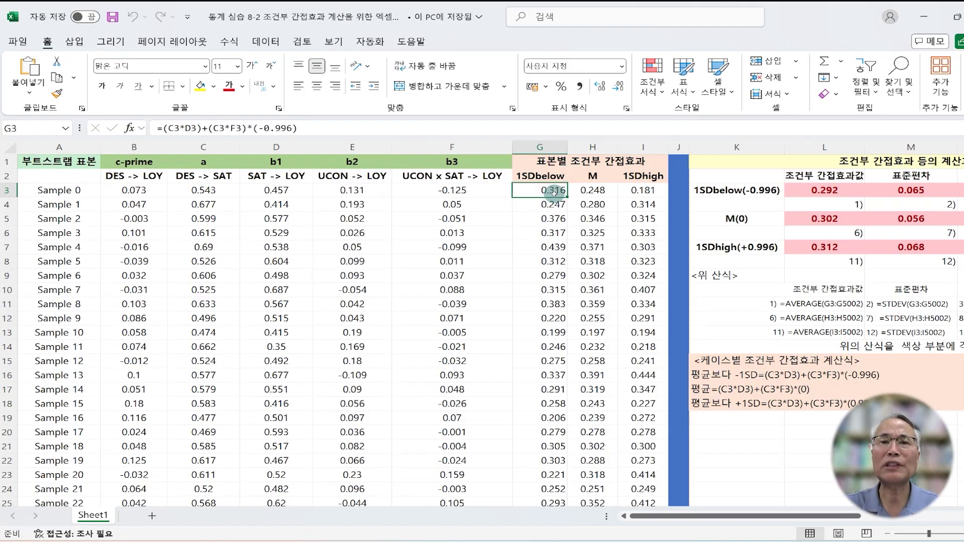
click(595, 192)
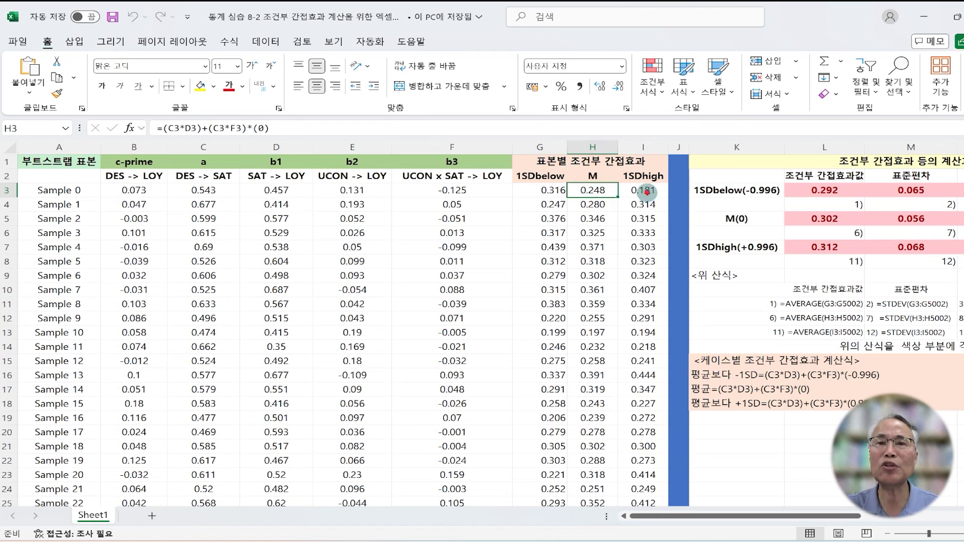
click(646, 191)
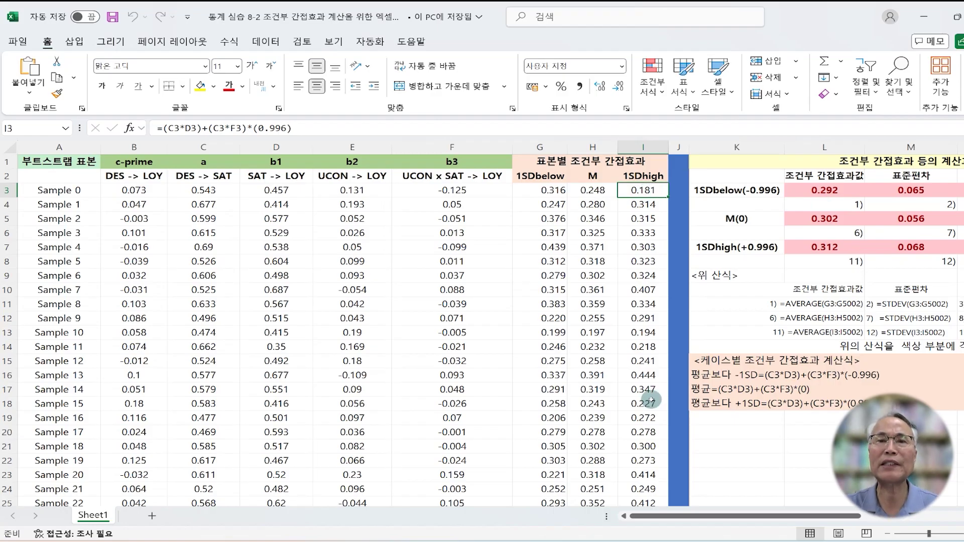
click(557, 190)
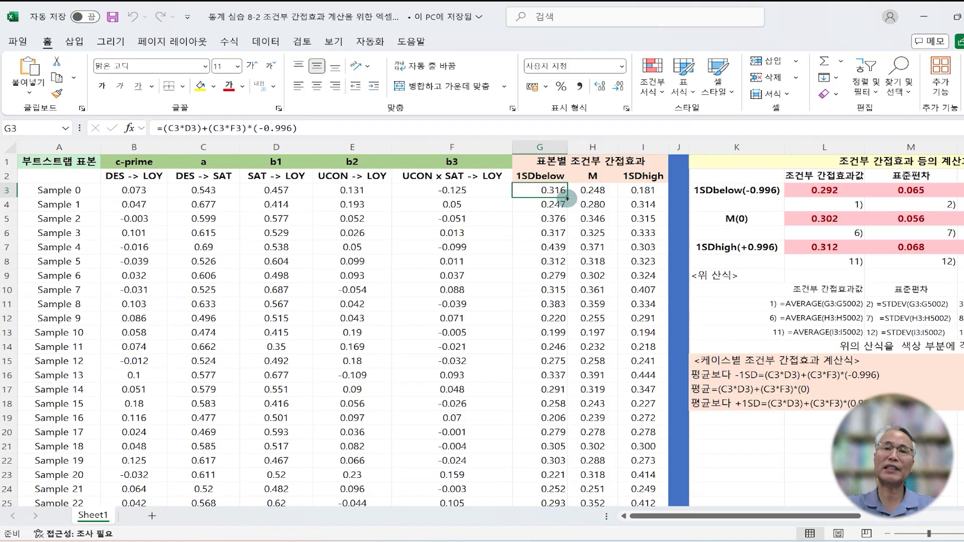
click(596, 192)
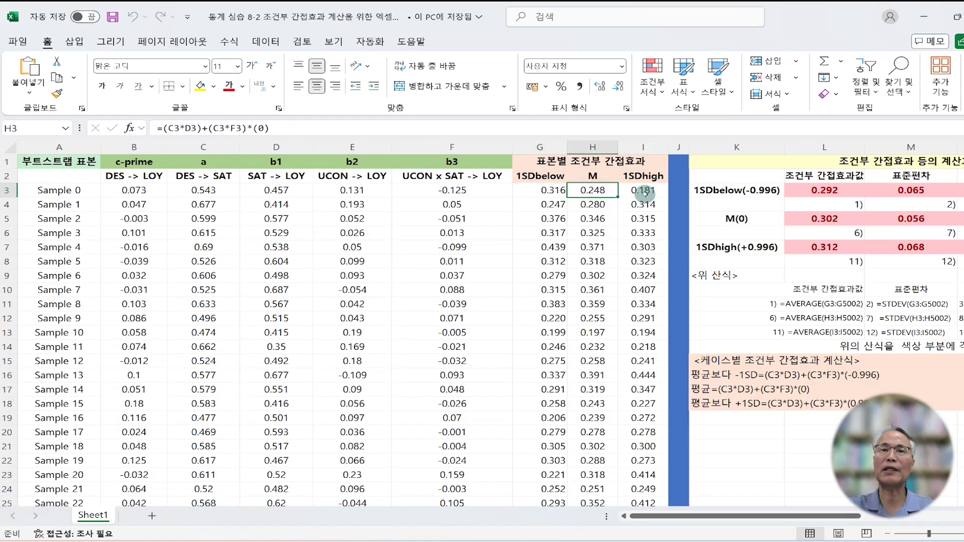
click(644, 191)
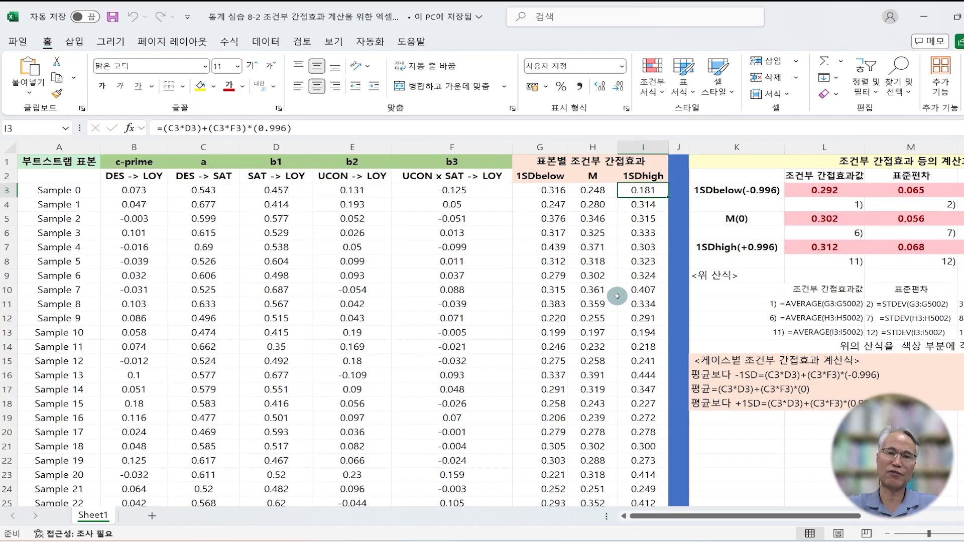
Review the written case-by-case conditional indirect effect formulas for -1SD, mean and +1SD in rows 16 to 18.
drag(711, 514, 796, 512)
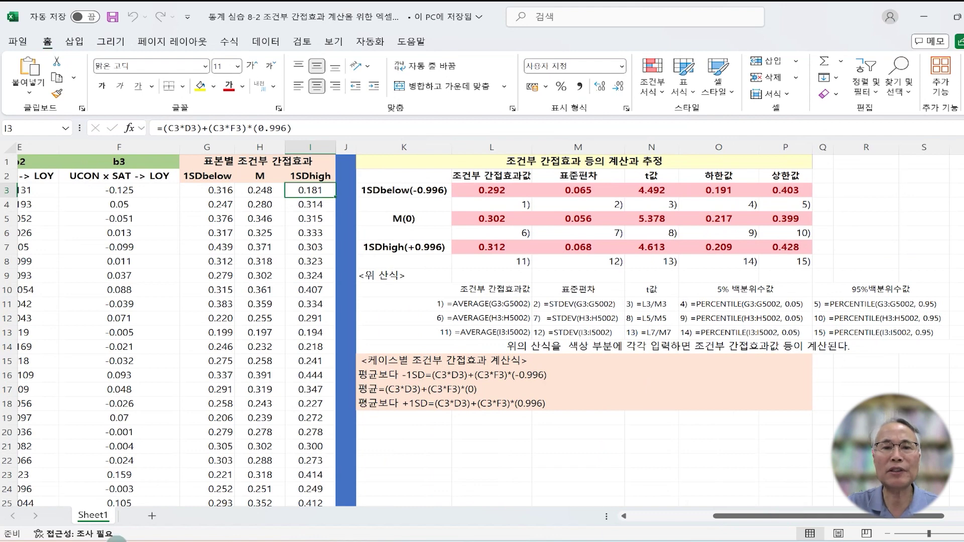
click(386, 375)
click(379, 394)
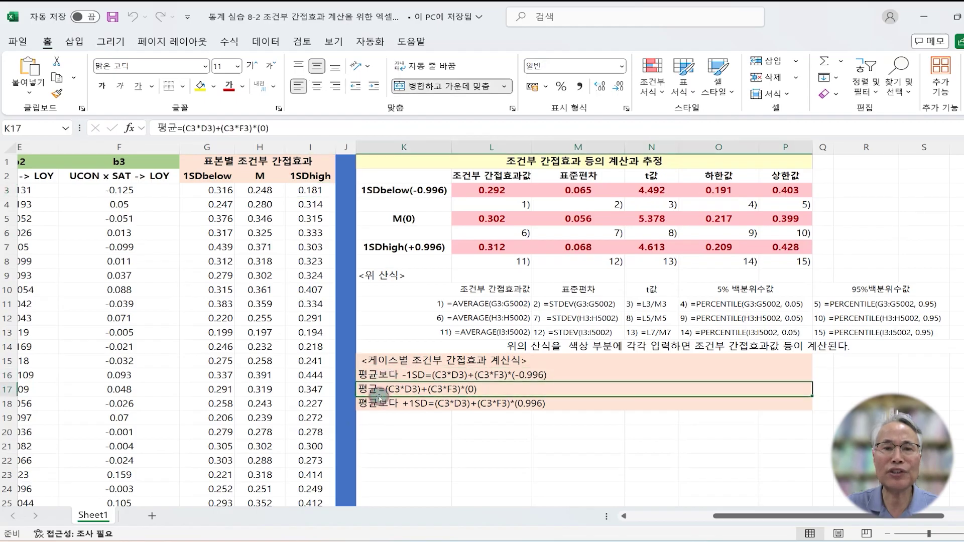
click(381, 404)
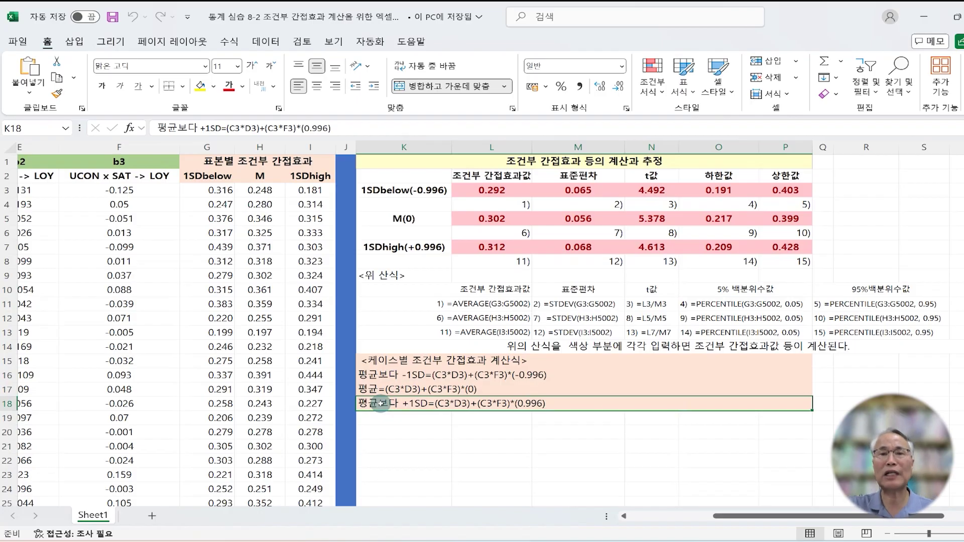
Examine the averaging formulas of the conditional indirect effects in cells L3, L5 and L7, checking L3 against the sample formula in G3.
click(498, 190)
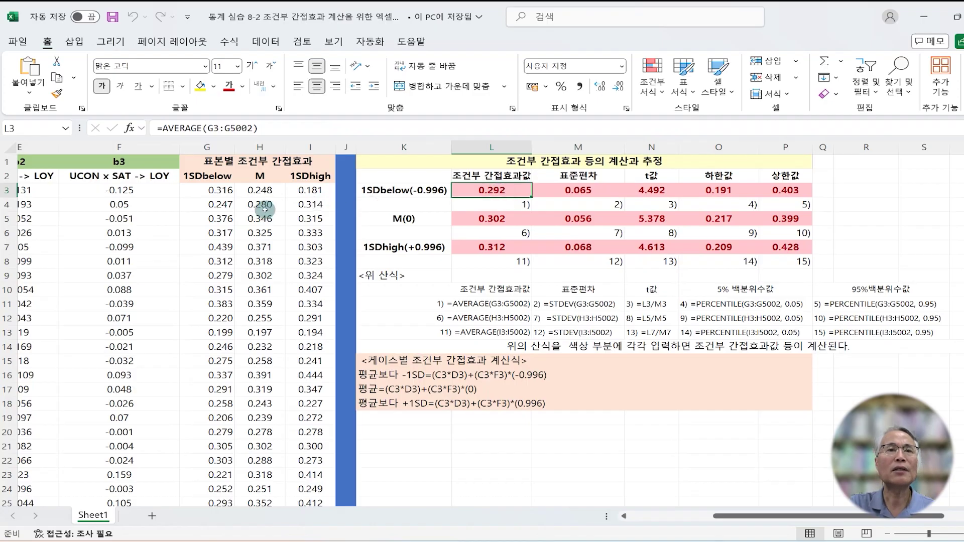
click(220, 191)
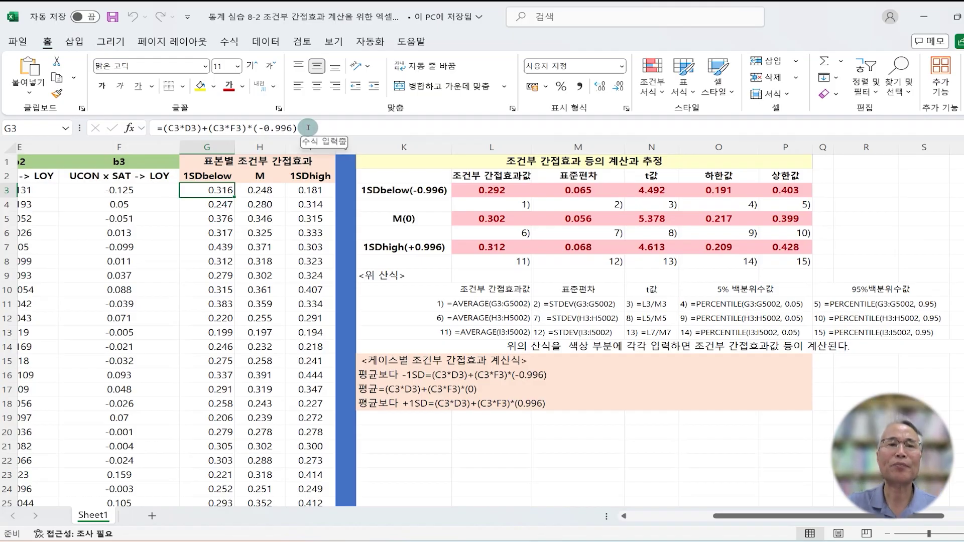
click(484, 222)
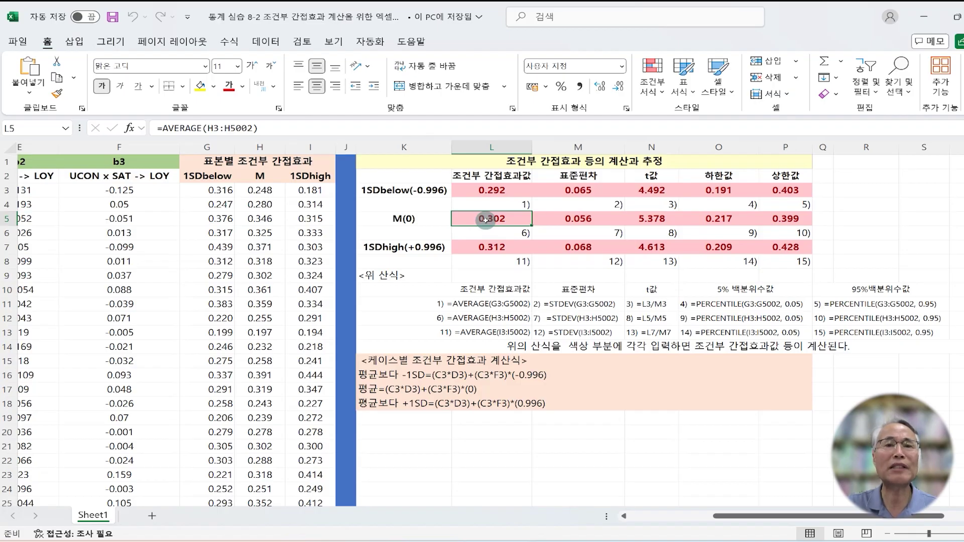
click(493, 250)
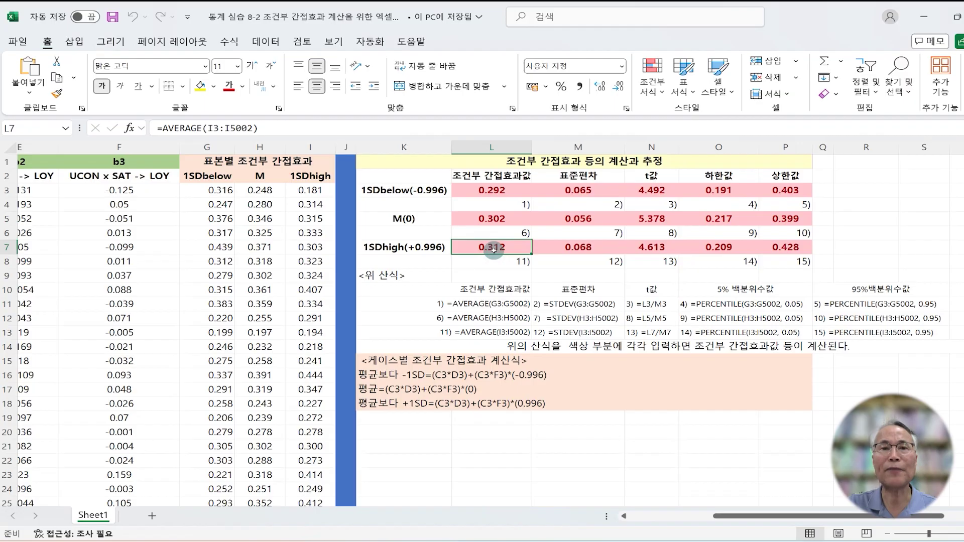
Examine the standard deviation formulas for the 1SDbelow, M and 1SDhigh cases in cells M3, M5 and M7.
click(578, 191)
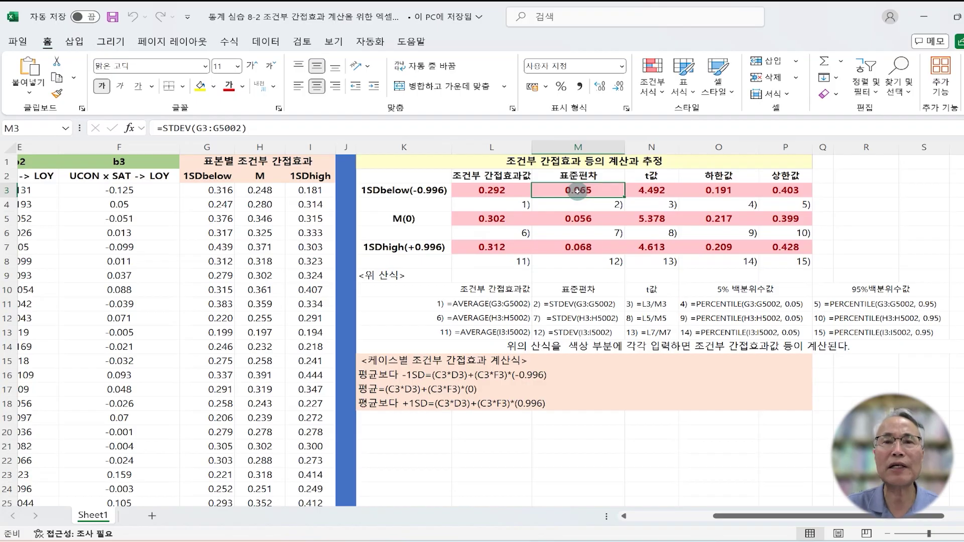
click(579, 220)
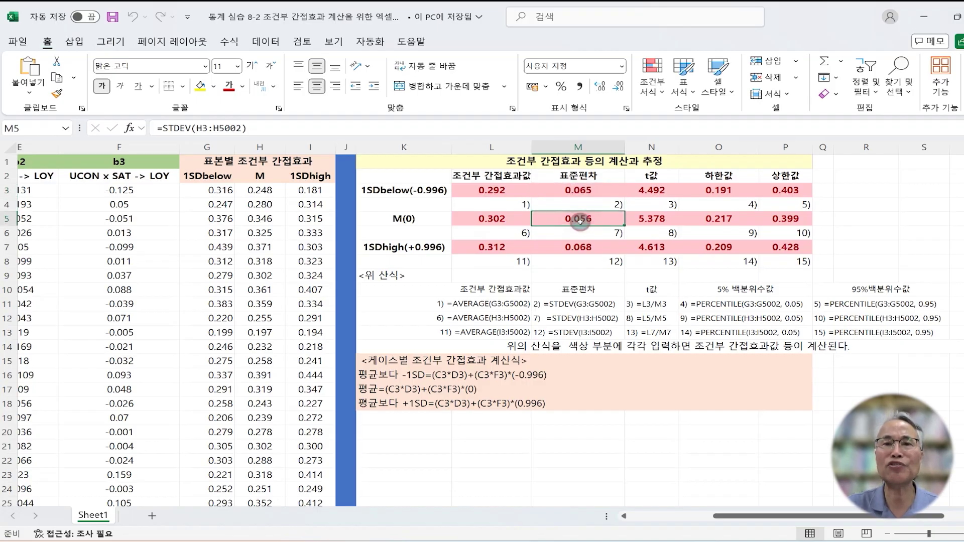
click(583, 248)
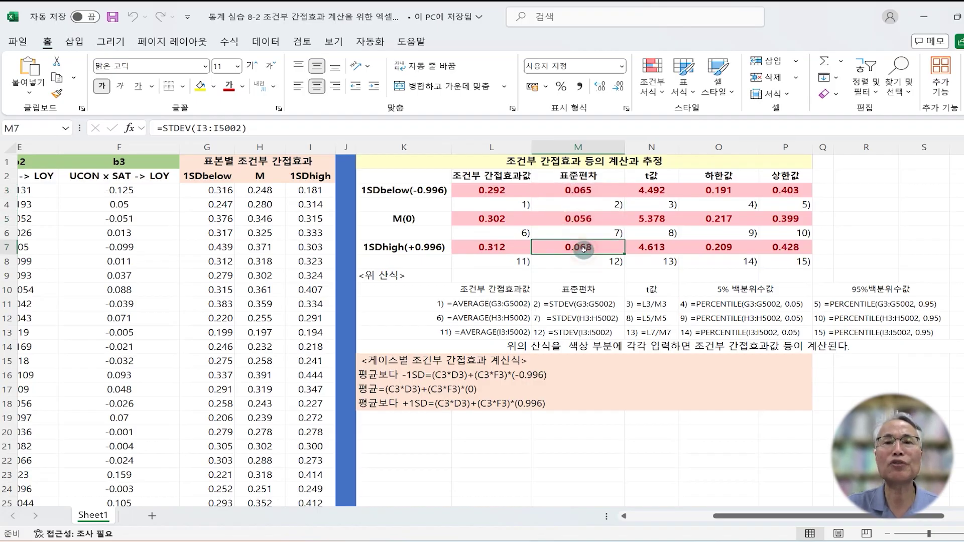
Inspect the 1SDbelow case's t-value formula in N3 and its lower and upper limit formulas in O3 and P3.
click(648, 190)
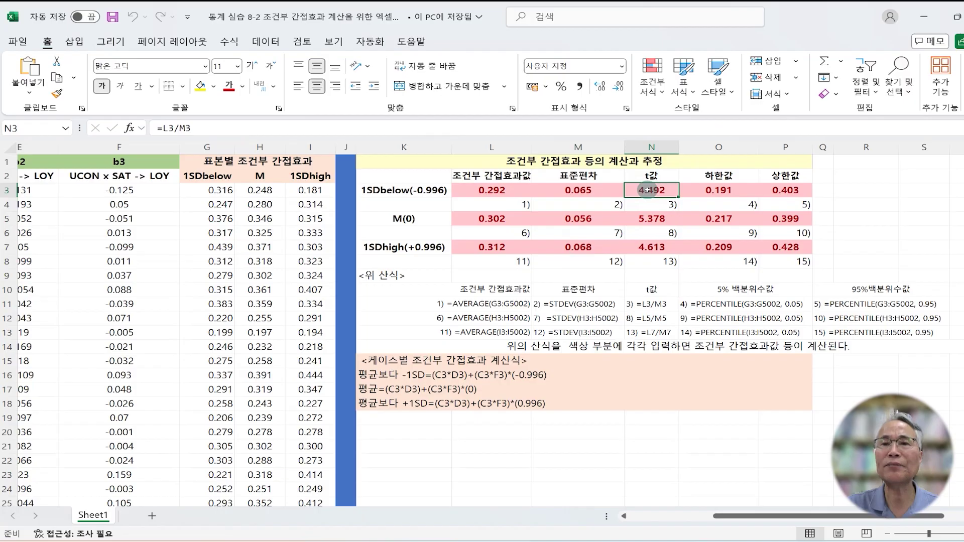
click(705, 191)
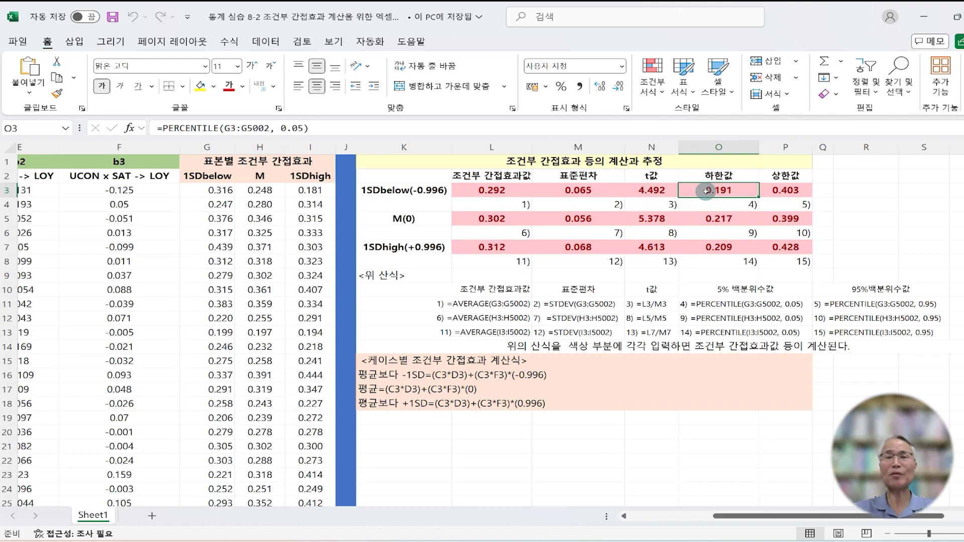
click(785, 192)
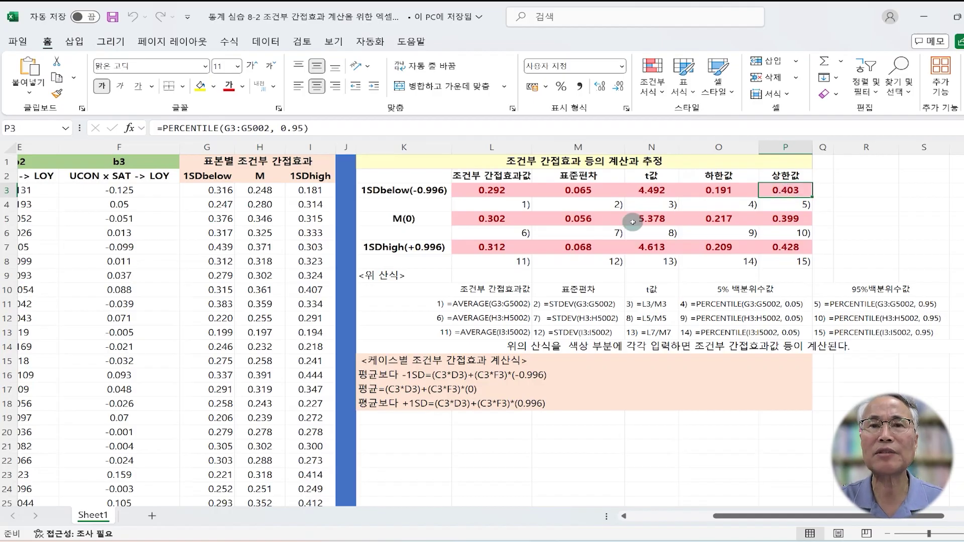
Review the M(0) case's effect, standard deviation, t-value and percentile limit formulas across cells L5 to P5.
click(497, 221)
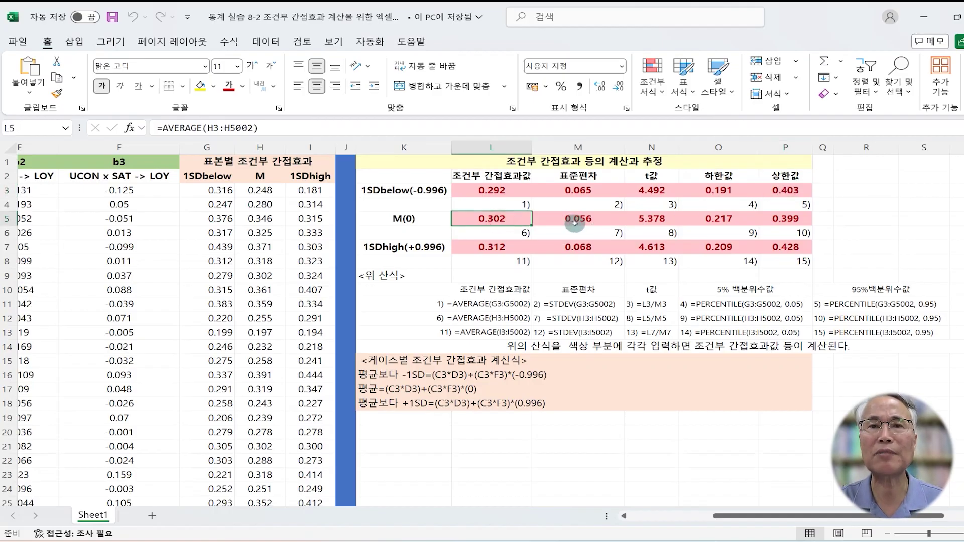
click(578, 219)
click(661, 219)
click(723, 219)
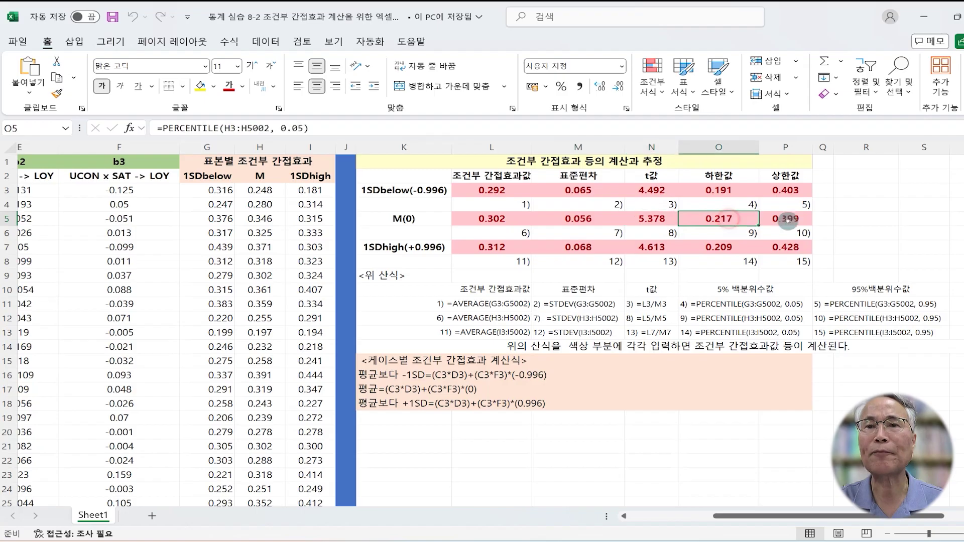
click(795, 219)
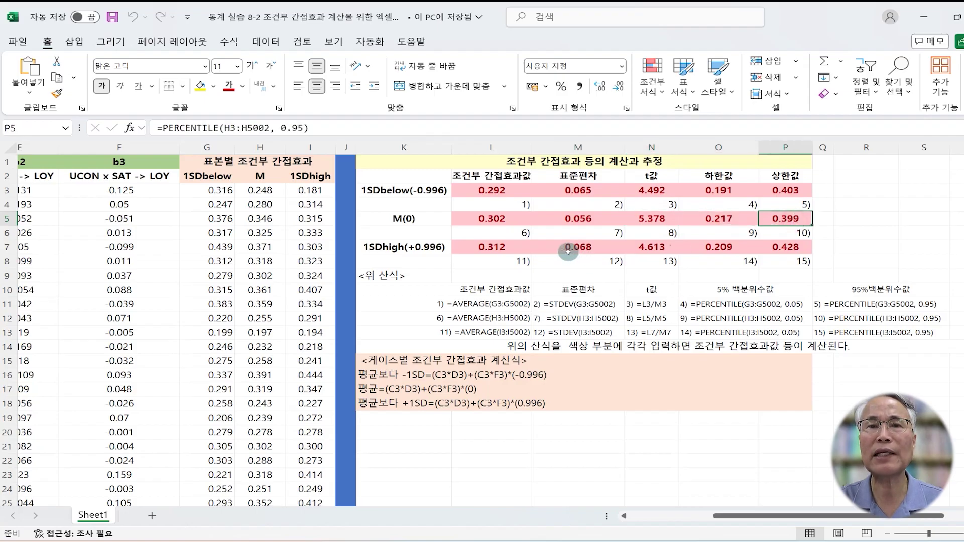
Review the 1SDhigh case's effect, standard deviation, t-value and percentile limit formulas across cells L7 to P7.
click(517, 249)
click(570, 247)
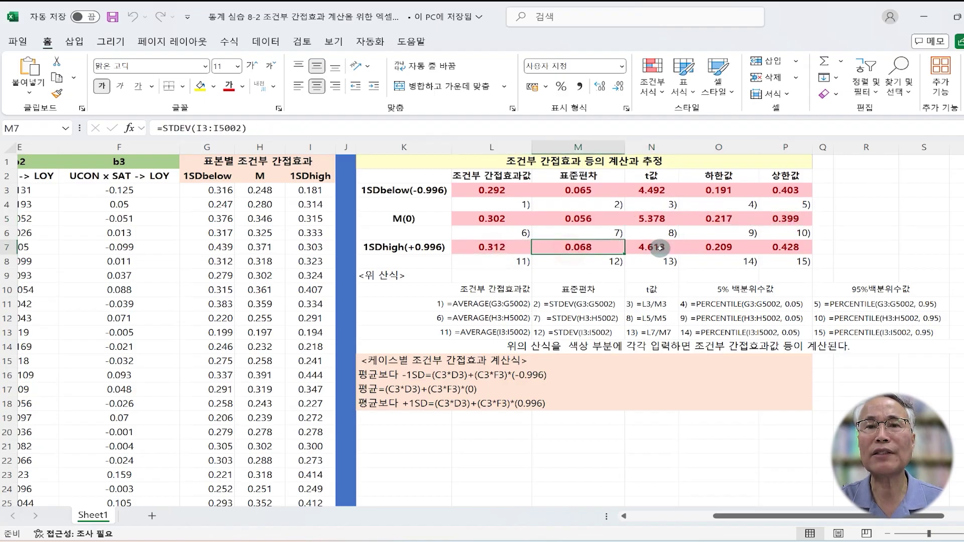
click(646, 248)
click(728, 247)
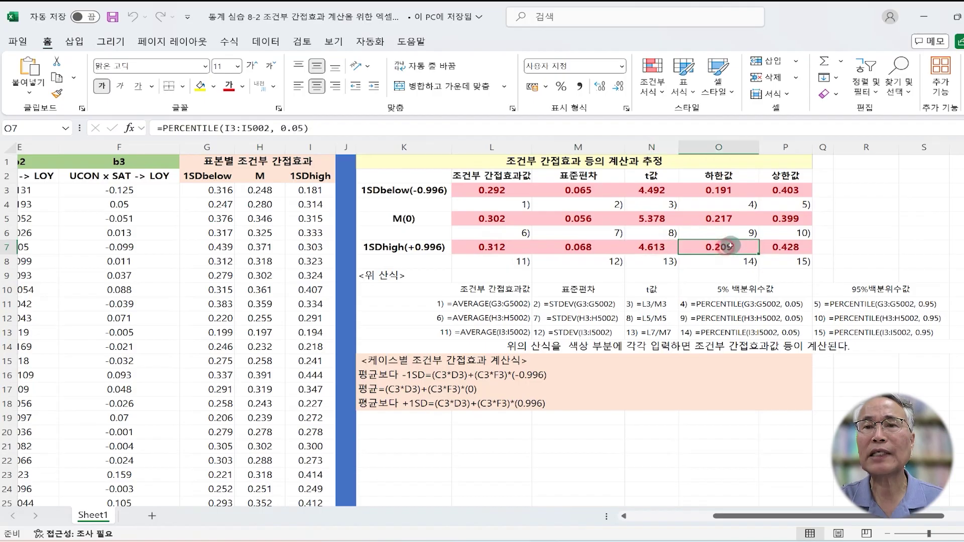
click(775, 247)
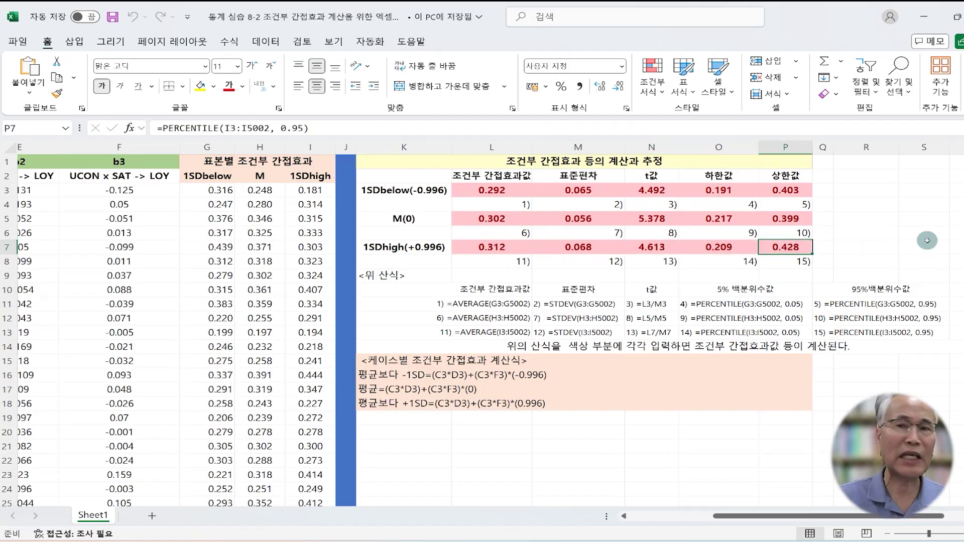